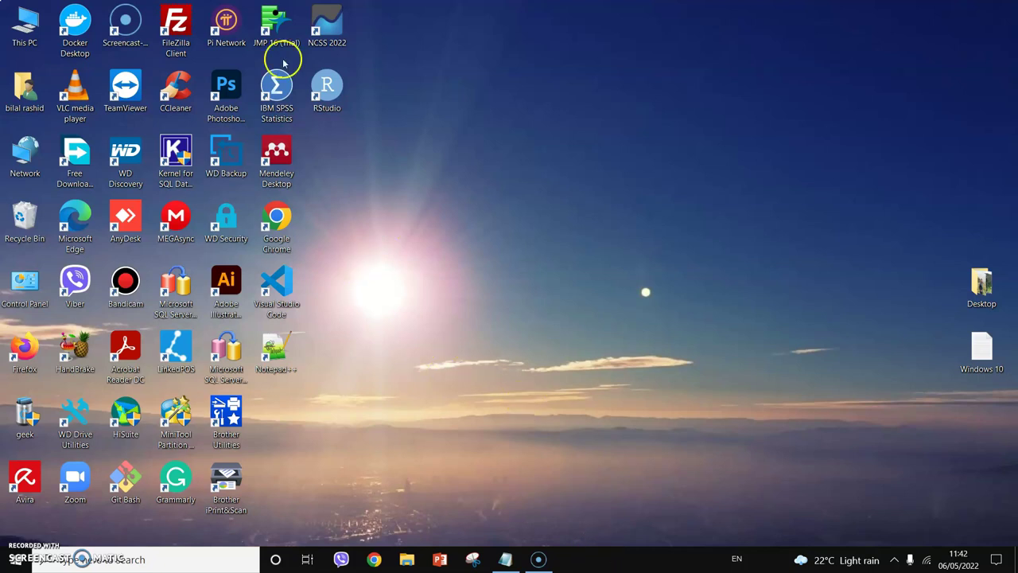
{"action": "left_click_drag", "start_coordinate": [364, 44], "coordinate": [16, 541]}
{"action": "left_click", "coordinate": [477, 404]}
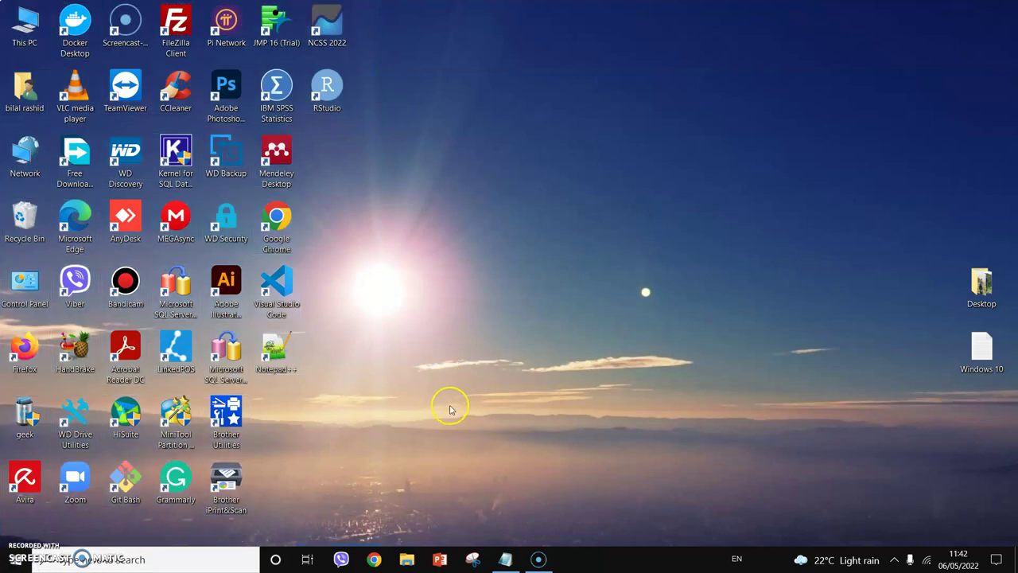
{"action": "left_click_drag", "start_coordinate": [902, 222], "coordinate": [920, 372]}
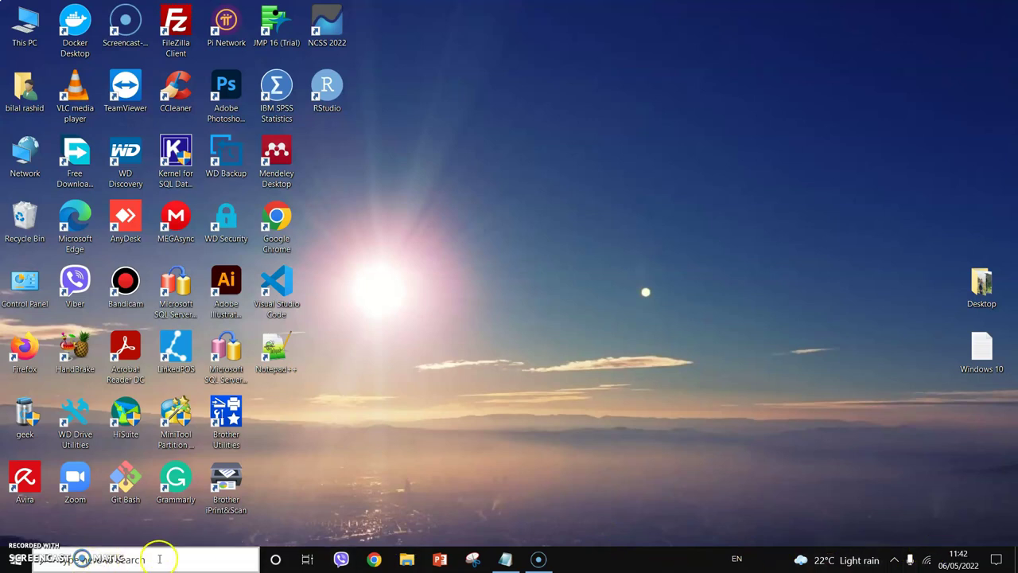
Show the Windows 10 notes in Notepad, highlight the Task Manager heading, and minimize the notes again.
{"action": "mouse_move", "coordinate": [505, 560]}
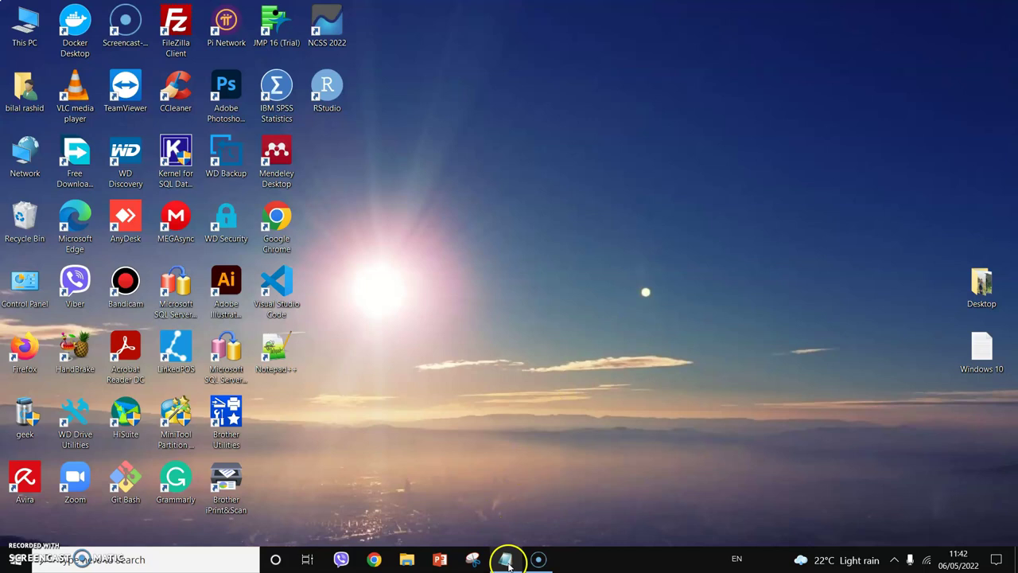
{"action": "left_click", "coordinate": [505, 559]}
{"action": "double_click", "coordinate": [155, 48]}
{"action": "left_click_drag", "start_coordinate": [46, 49], "coordinate": [230, 46]}
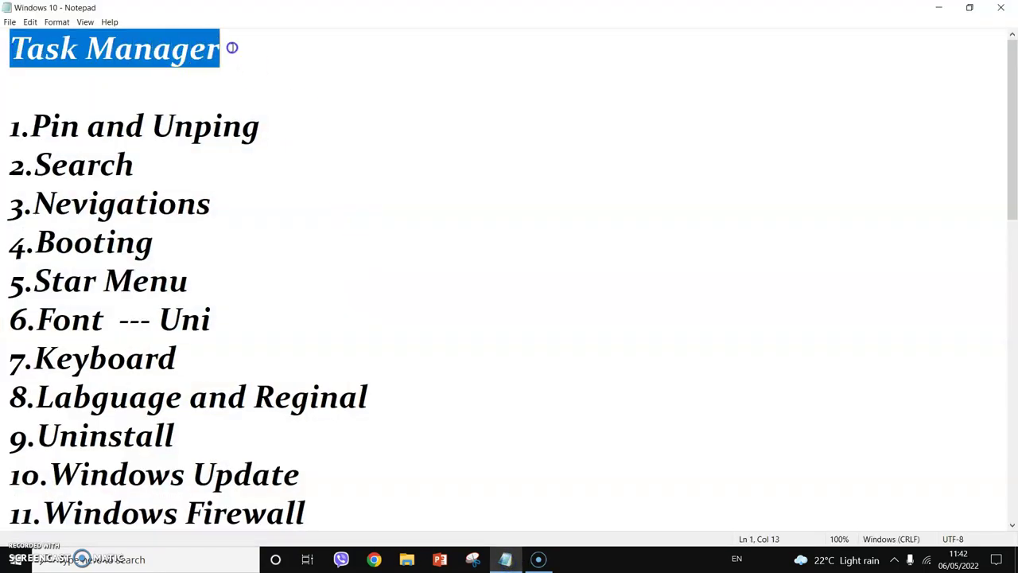
{"action": "left_click", "coordinate": [938, 8]}
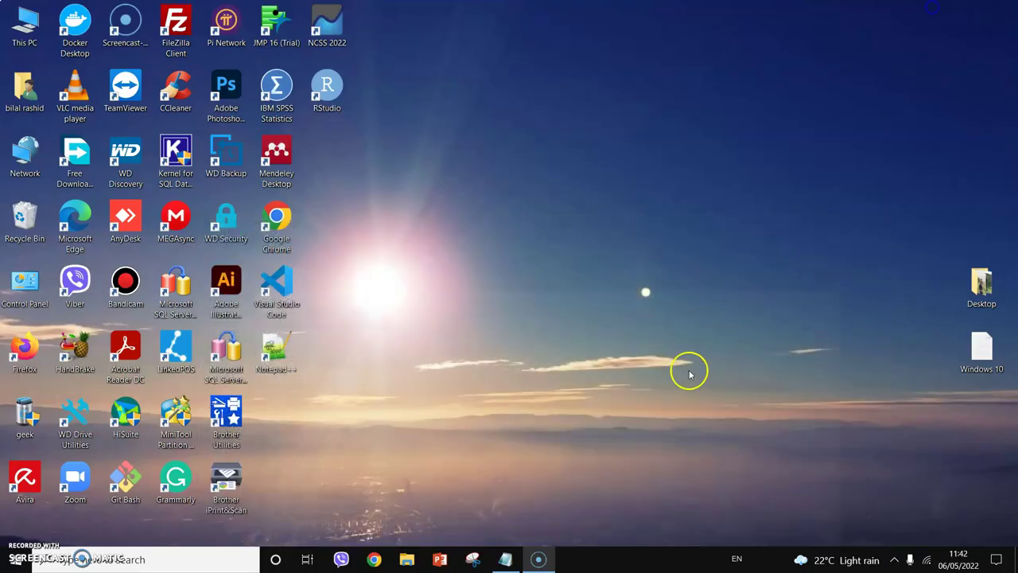
Open Task Manager from the taskbar, reposition its window, and enlarge it to show the GPU and Power usage columns.
{"action": "left_click", "coordinate": [661, 547]}
{"action": "right_click", "coordinate": [589, 559]}
{"action": "left_click", "coordinate": [546, 461]}
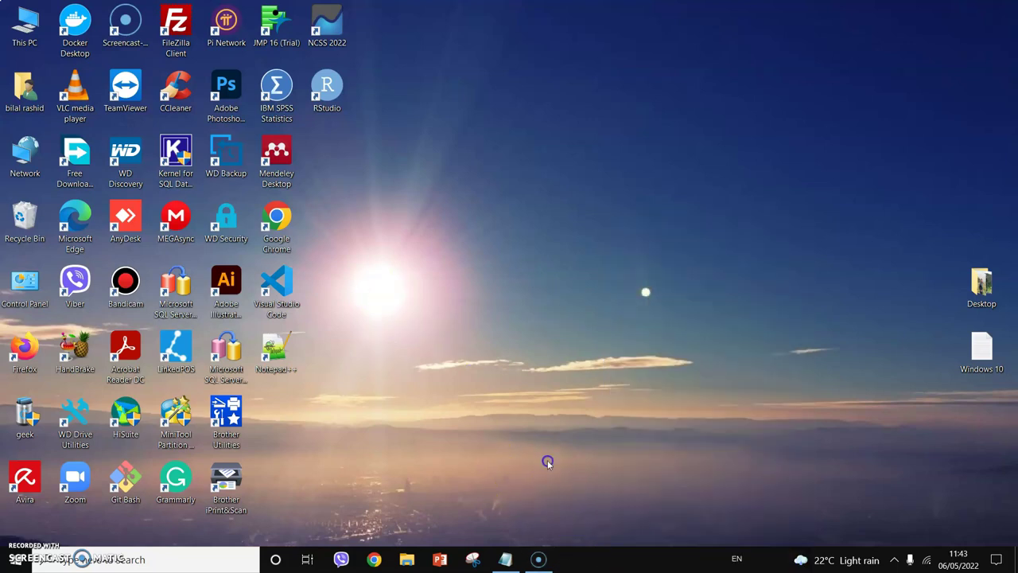
{"action": "right_click", "coordinate": [610, 561]}
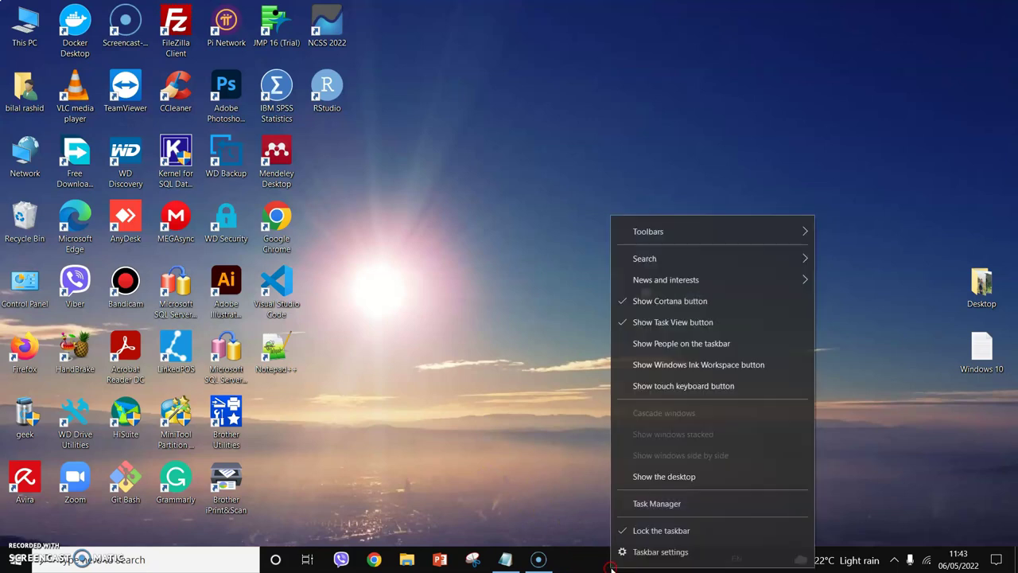
{"action": "left_click", "coordinate": [672, 506]}
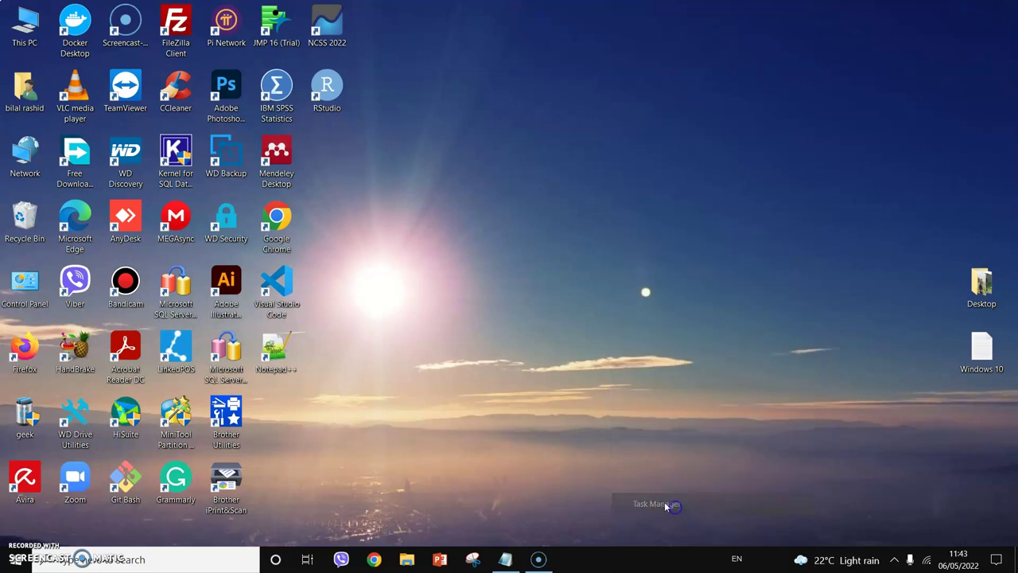
{"action": "left_click_drag", "start_coordinate": [438, 68], "coordinate": [386, 54]}
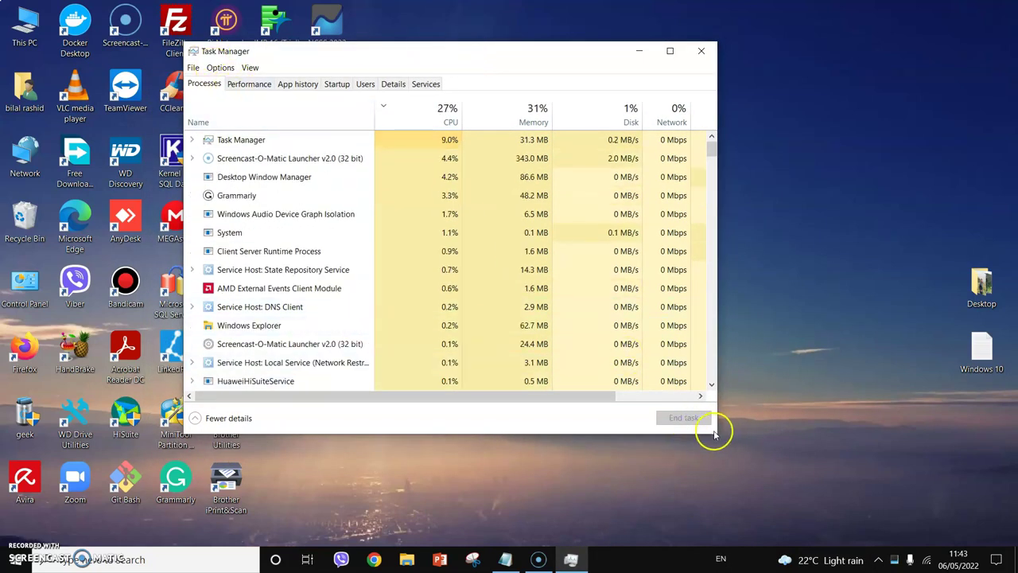
{"action": "left_click_drag", "start_coordinate": [715, 435], "coordinate": [824, 532]}
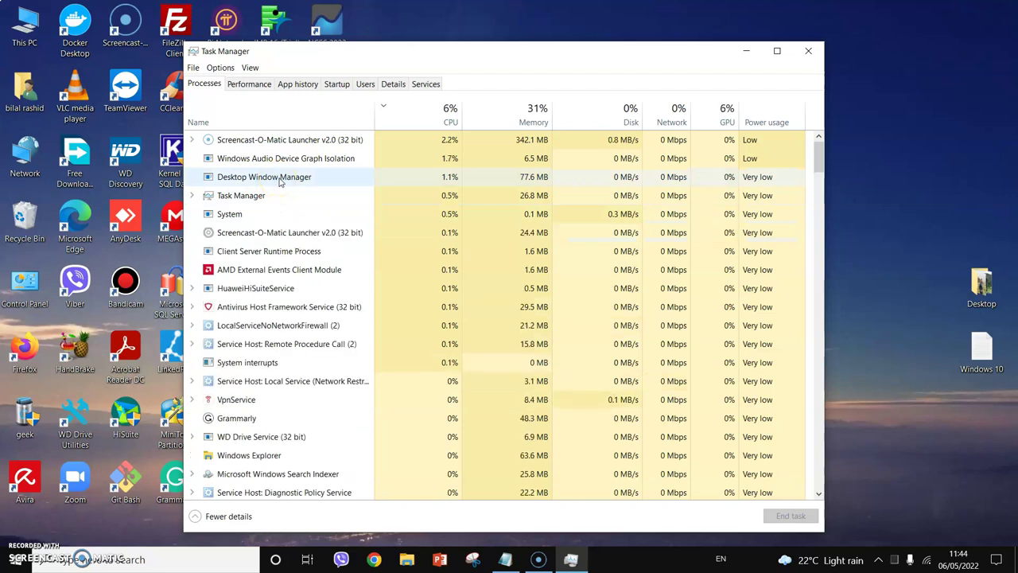
Examine the running processes and their CPU and memory usage, selecting the Screencast-O-Matic Launcher process and looking through the whole list.
{"action": "left_click", "coordinate": [297, 218]}
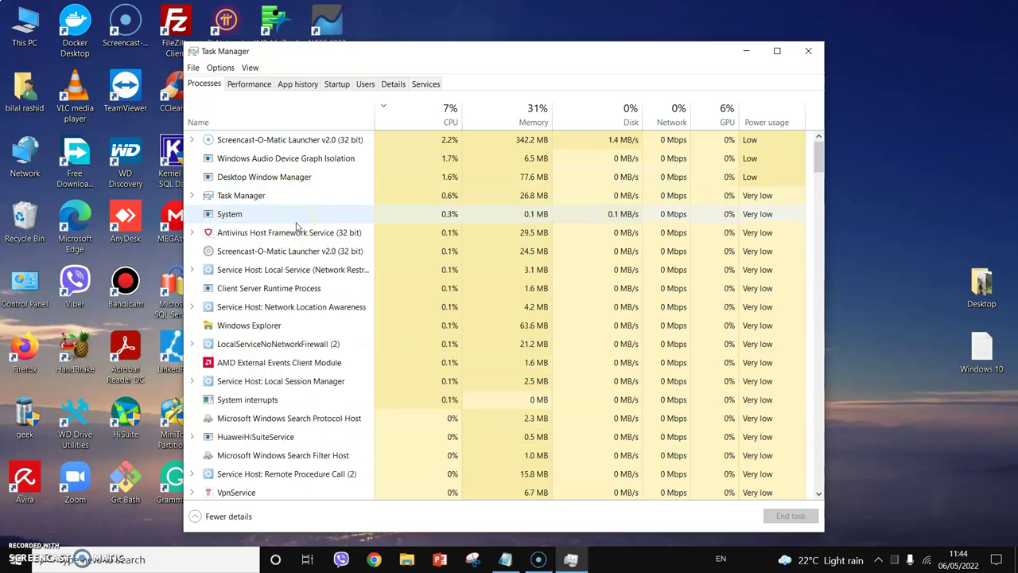
{"action": "left_click", "coordinate": [296, 228]}
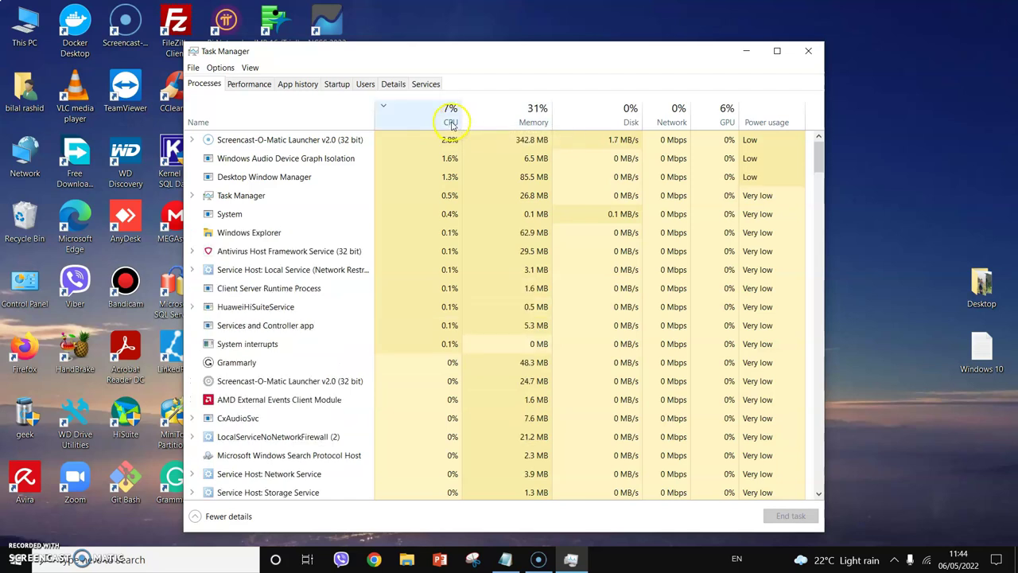
{"action": "left_click", "coordinate": [270, 143]}
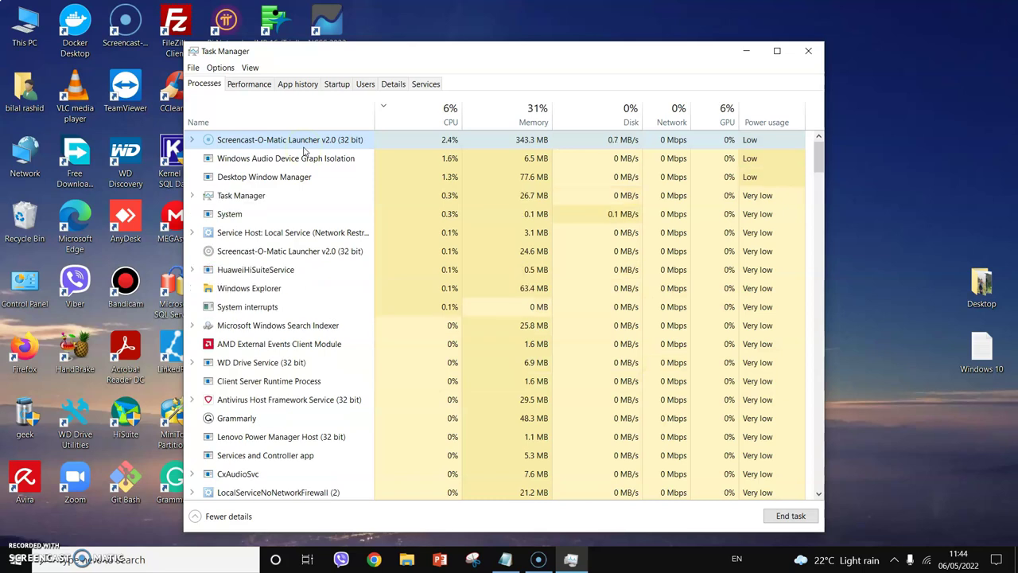
{"action": "left_click", "coordinate": [334, 143]}
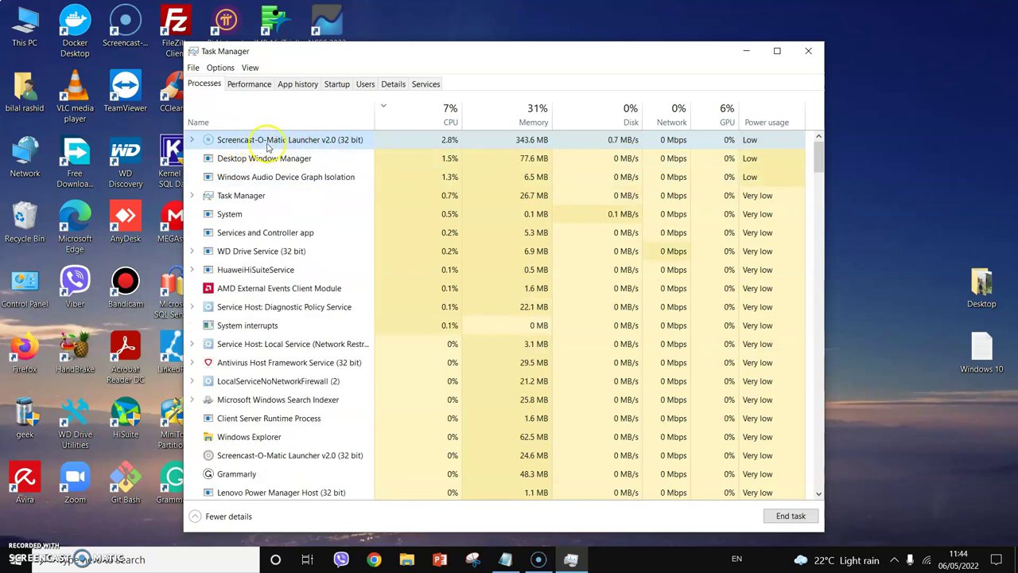
{"action": "scroll", "coordinate": [256, 374], "scroll_direction": "down", "scroll_amount": 2}
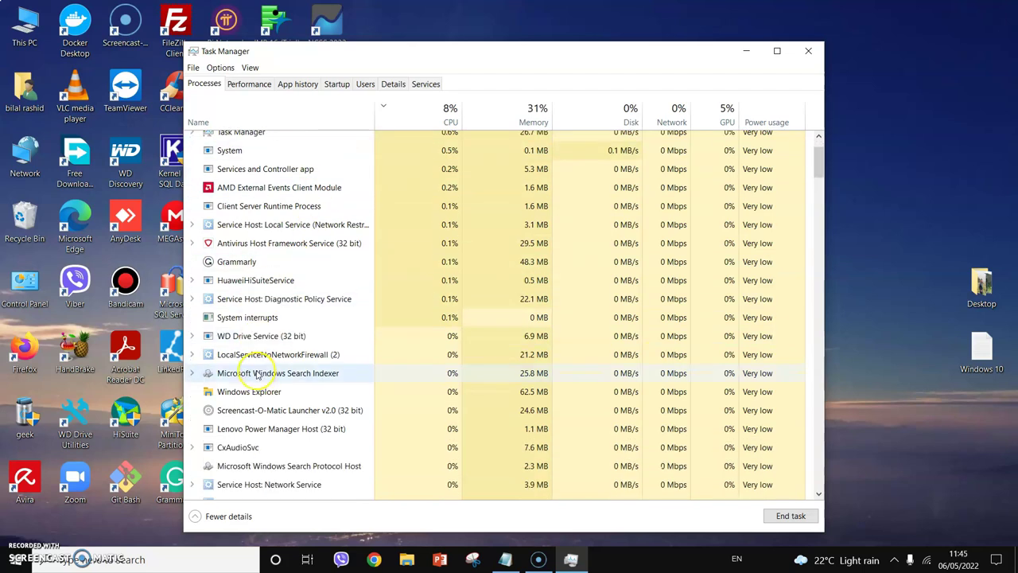
{"action": "scroll", "coordinate": [258, 318], "scroll_direction": "up", "scroll_amount": 2}
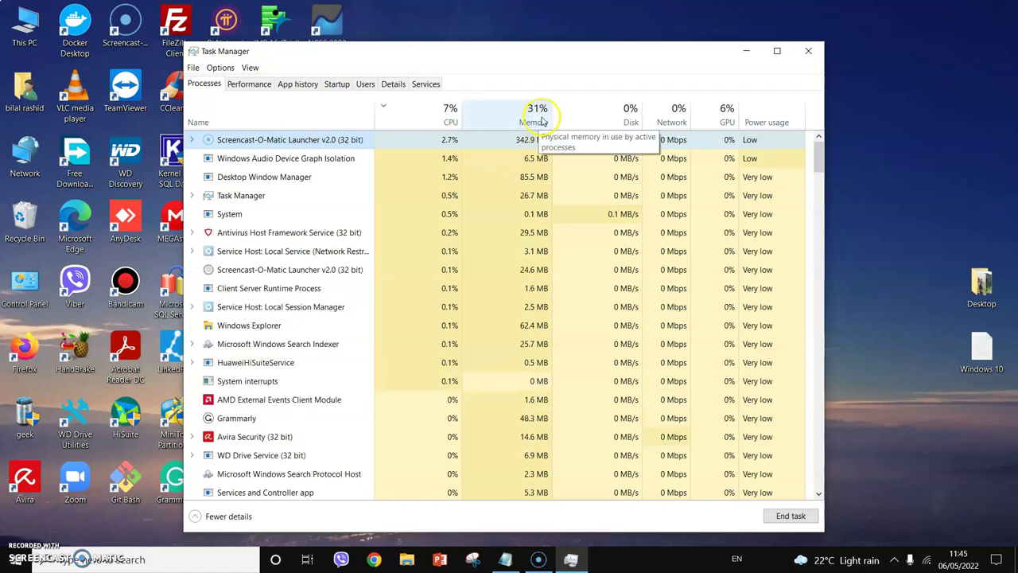
{"action": "scroll", "coordinate": [527, 318], "scroll_direction": "down", "scroll_amount": 2}
{"action": "scroll", "coordinate": [530, 353], "scroll_direction": "down", "scroll_amount": 3}
{"action": "scroll", "coordinate": [529, 334], "scroll_direction": "up", "scroll_amount": 6}
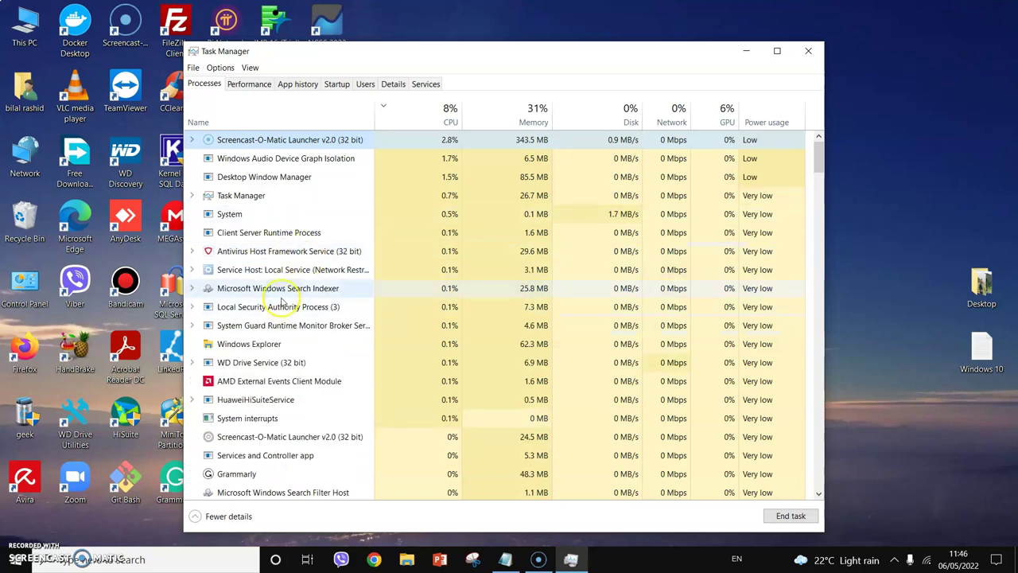
Check the available actions for the System process and a Service Host: Local Service process without applying any.
{"action": "right_click", "coordinate": [250, 223]}
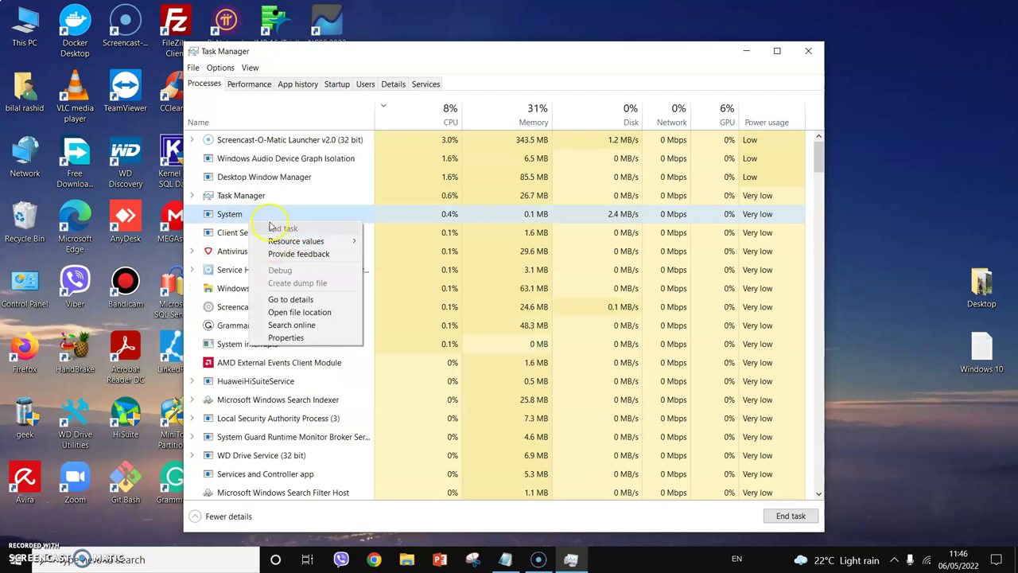
{"action": "left_click", "coordinate": [227, 252]}
{"action": "right_click", "coordinate": [248, 253]}
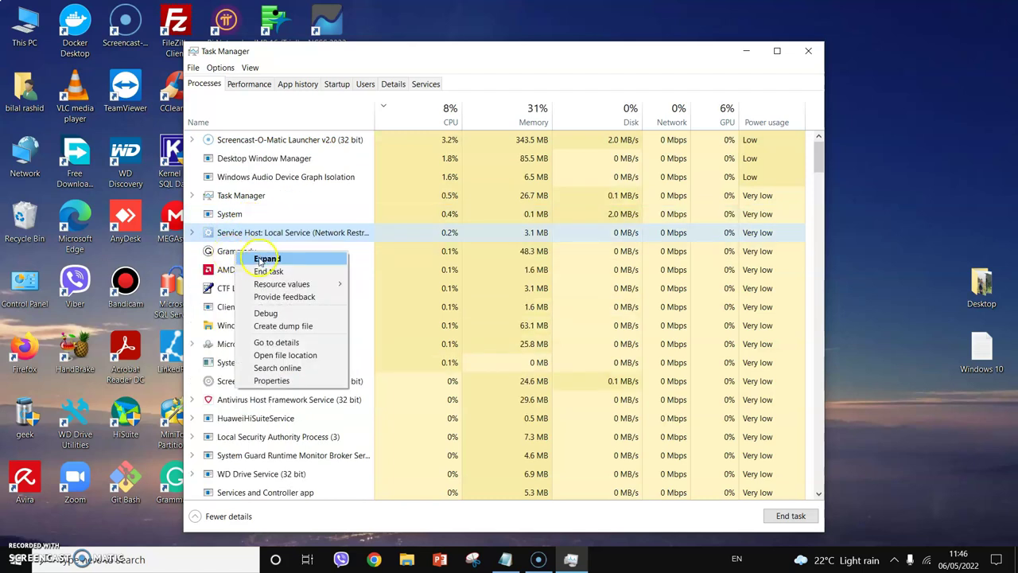
{"action": "left_click", "coordinate": [284, 159]}
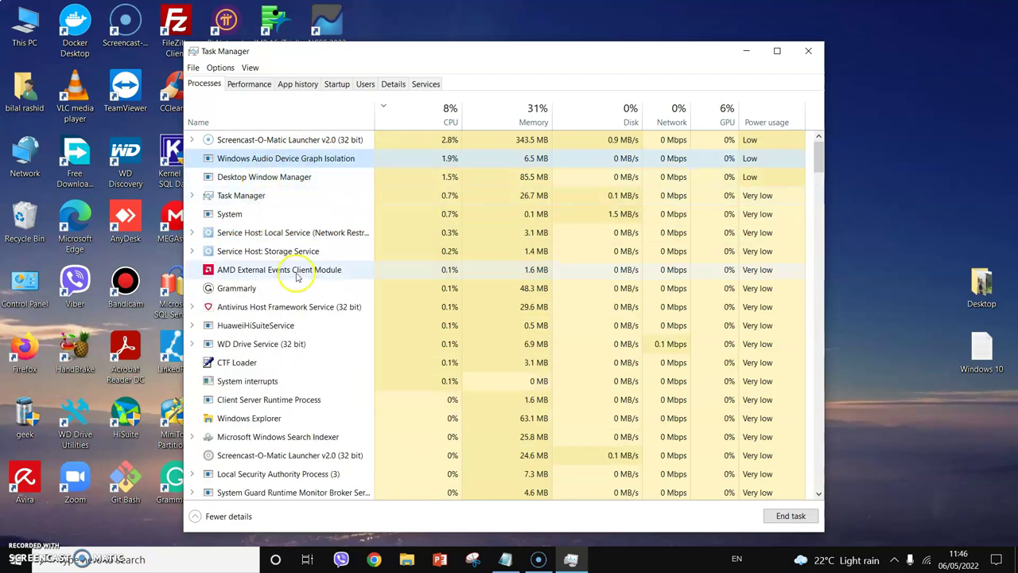
Launch CCleaner from the desktop, bring Task Manager back in front, and select the CCleaner process in its list.
{"action": "left_click", "coordinate": [169, 102]}
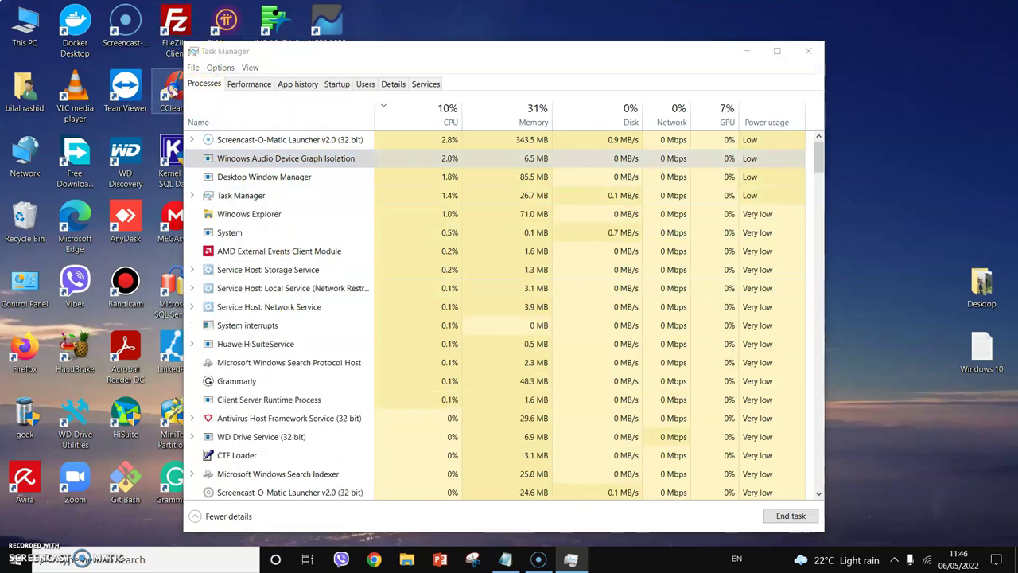
{"action": "left_click_drag", "start_coordinate": [199, 50], "coordinate": [249, 52]}
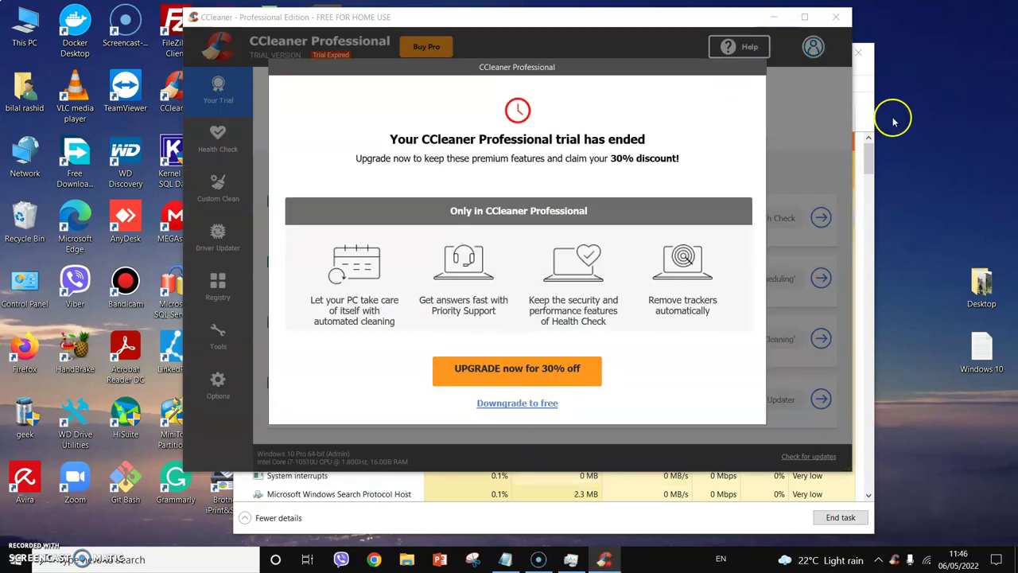
{"action": "left_click", "coordinate": [597, 525]}
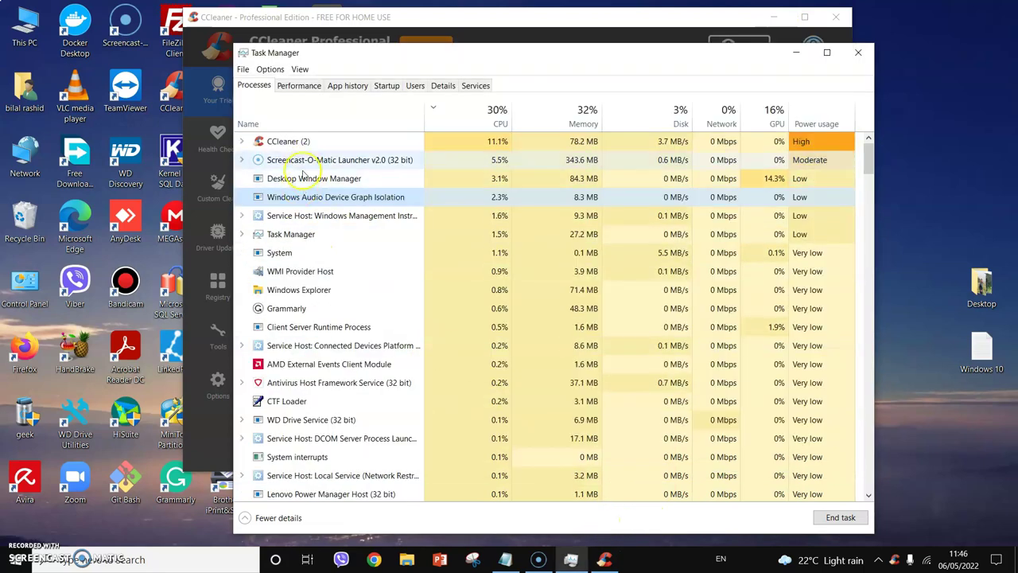
{"action": "left_click", "coordinate": [280, 143]}
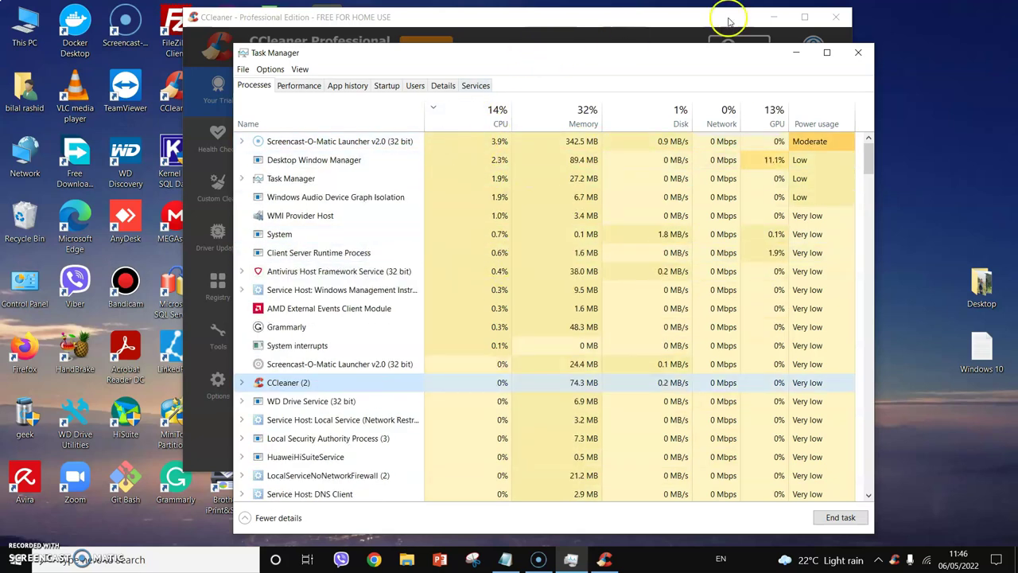
Return to CCleaner, choose Downgrade to free in the trial notice, and close the program.
{"action": "left_click", "coordinate": [680, 30]}
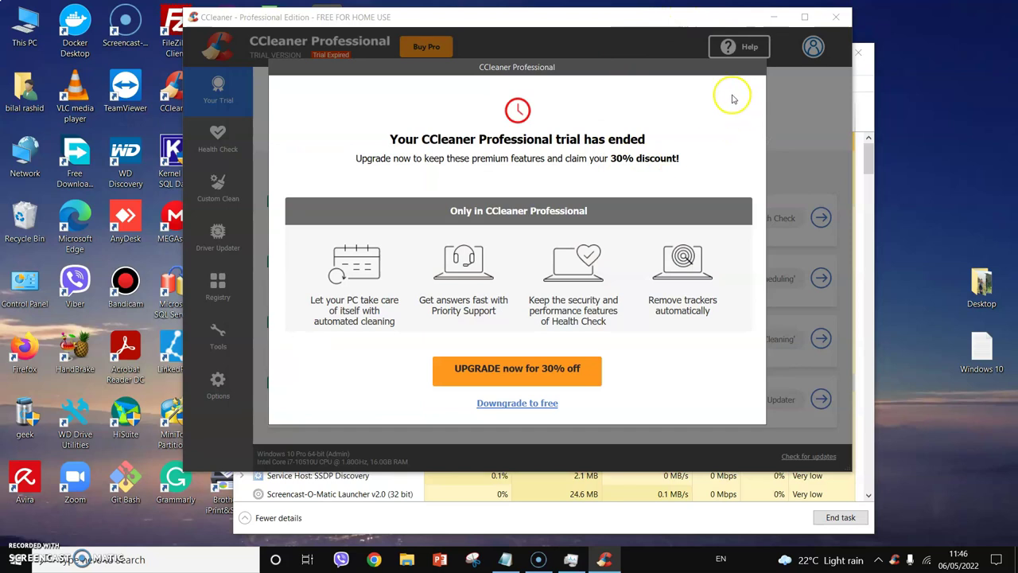
{"action": "left_click", "coordinate": [540, 411]}
{"action": "left_click", "coordinate": [834, 18]}
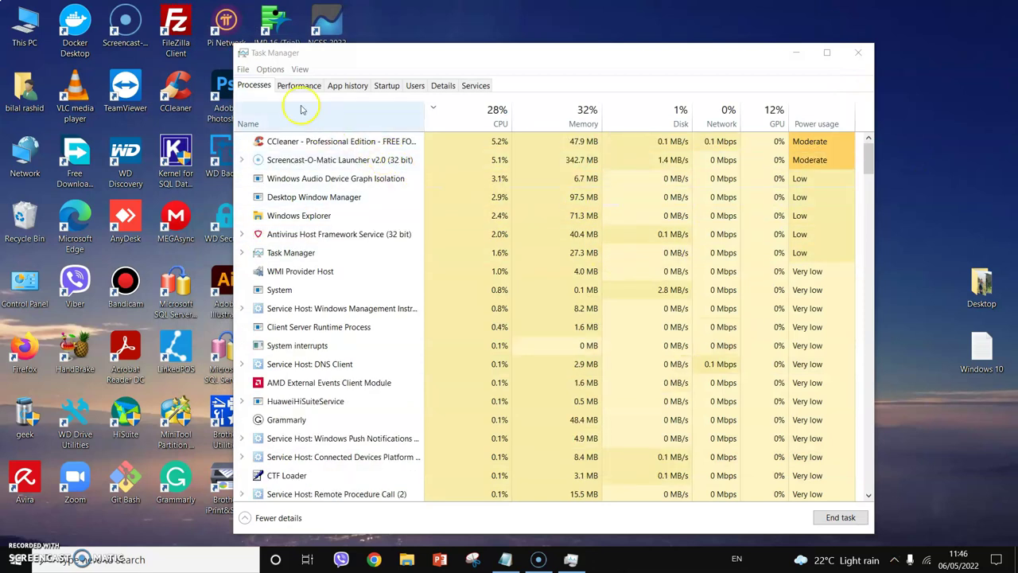
Examine the CPU performance graphs of the logical processors, switching briefly back to the process list for comparison.
{"action": "left_click", "coordinate": [295, 85]}
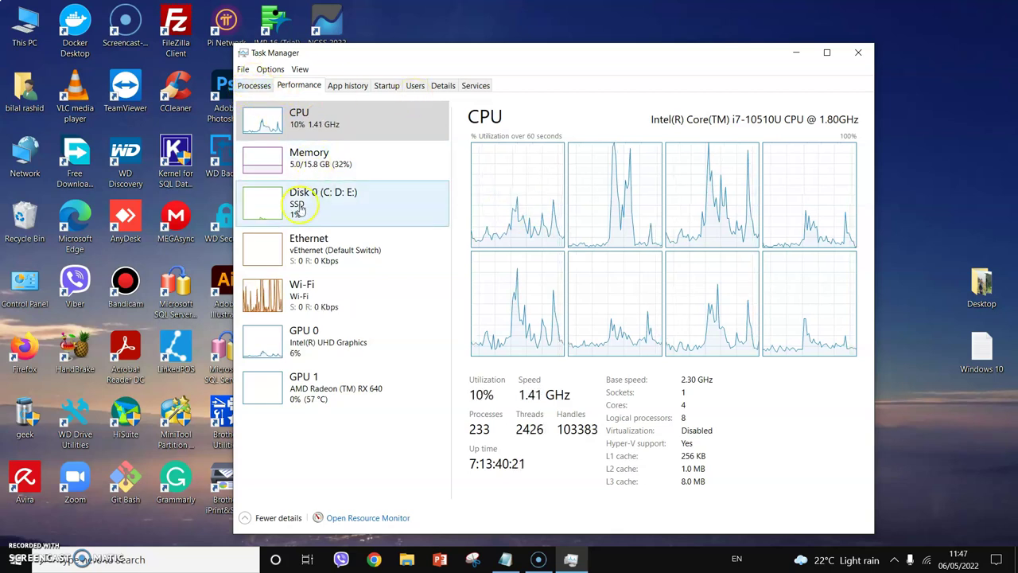
{"action": "left_click", "coordinate": [256, 86]}
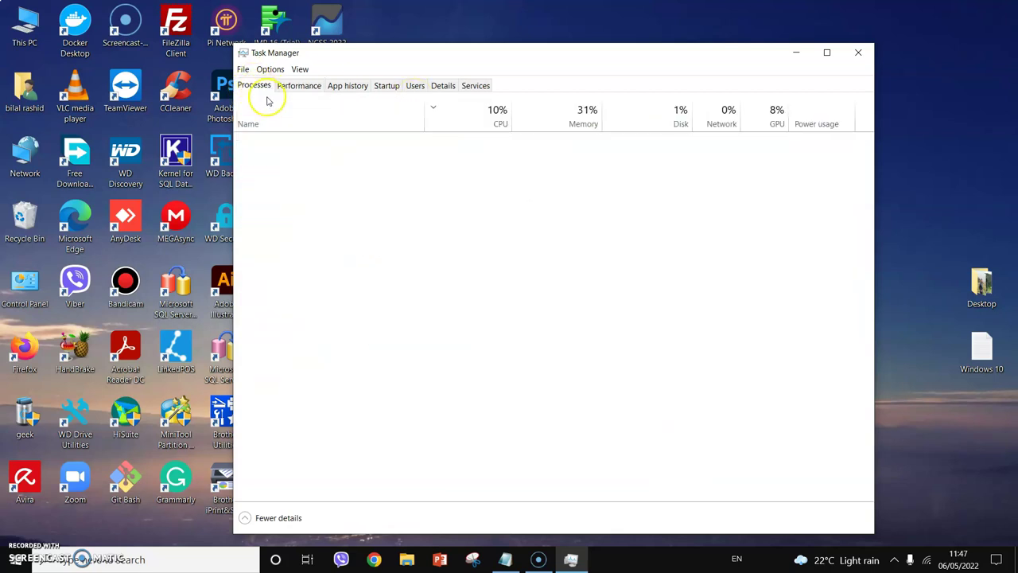
{"action": "left_click", "coordinate": [296, 85]}
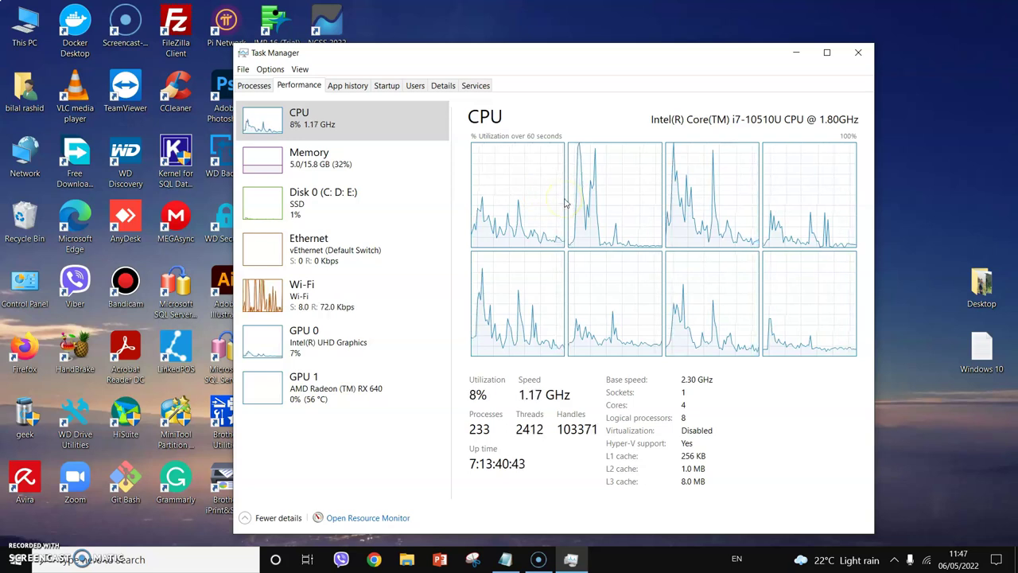
{"action": "left_click", "coordinate": [565, 245]}
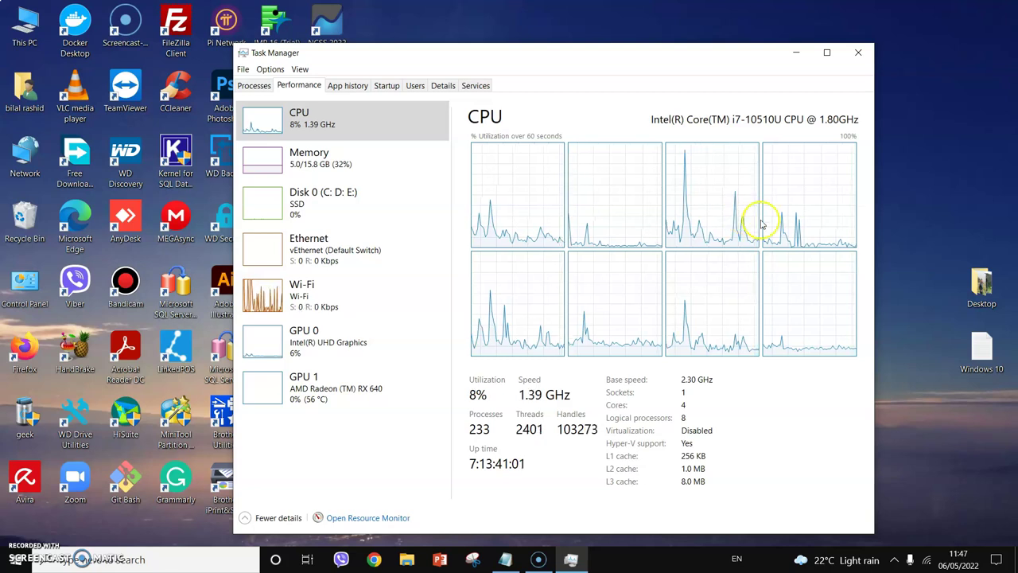
Change the CPU performance graph to overall utilization.
{"action": "right_click", "coordinate": [509, 200]}
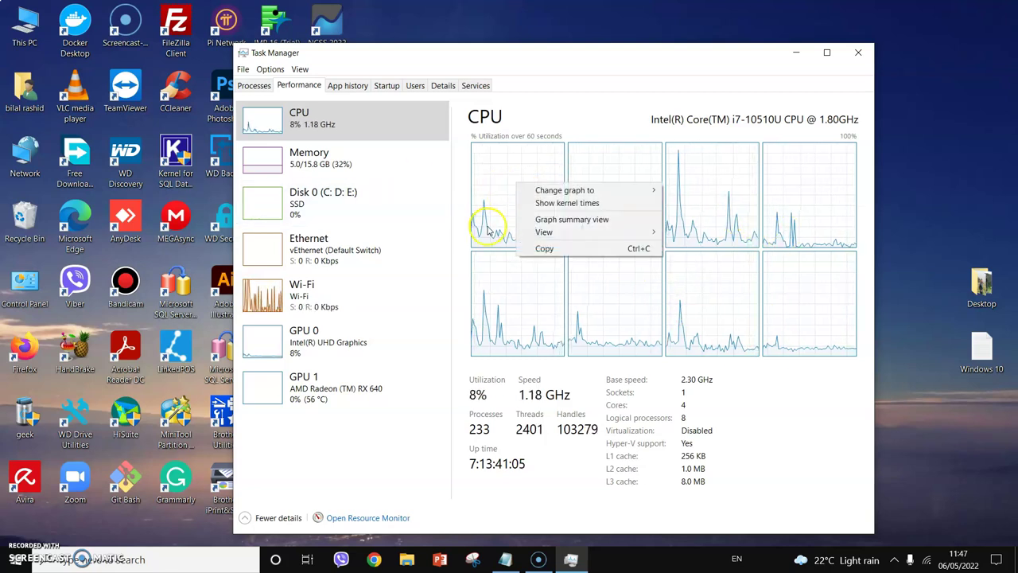
{"action": "mouse_move", "coordinate": [546, 197]}
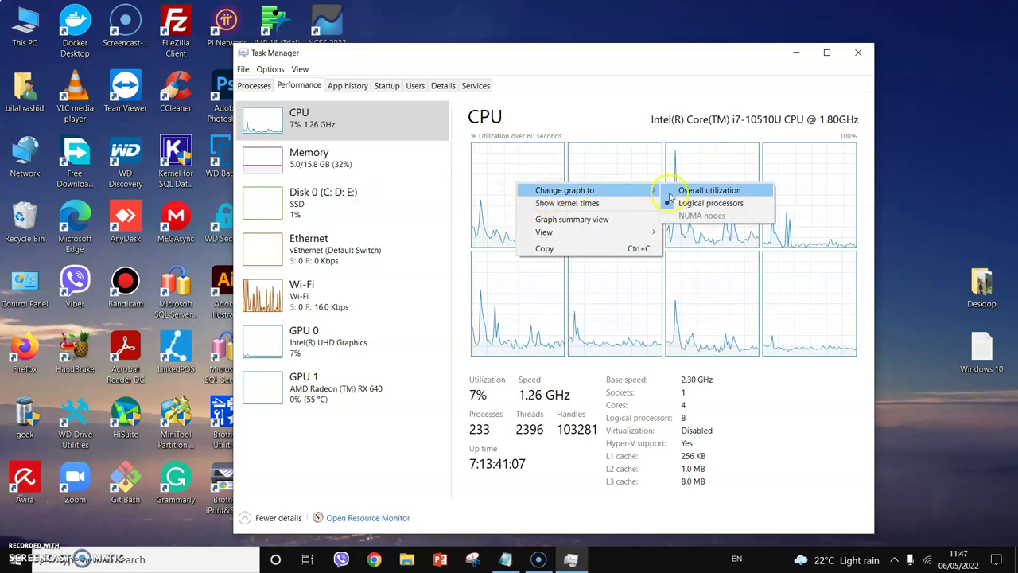
{"action": "left_click", "coordinate": [703, 190]}
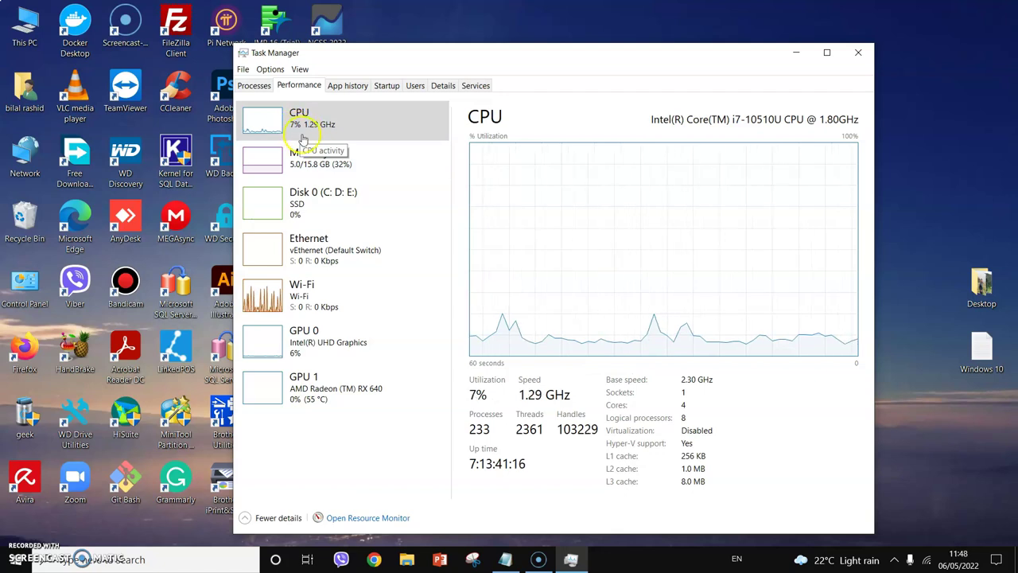
Review the process list once more and return to the CPU performance statistics.
{"action": "left_click", "coordinate": [257, 90]}
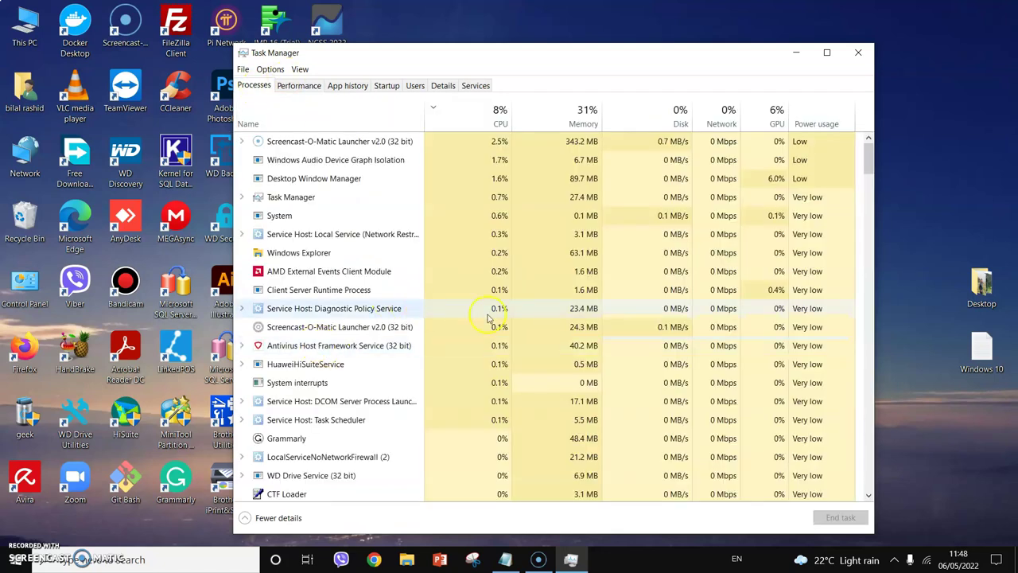
{"action": "left_click", "coordinate": [303, 86]}
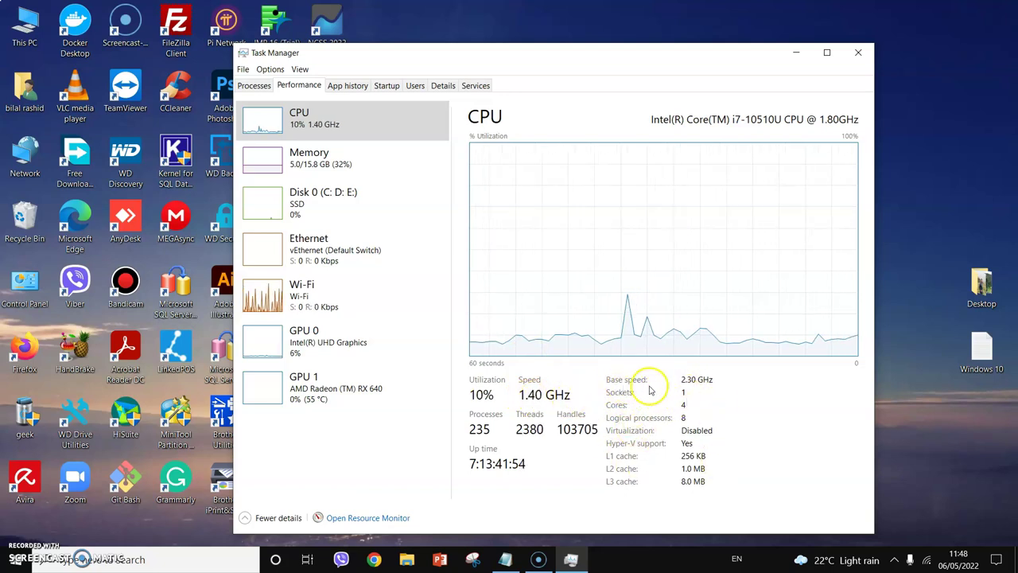
Review the CPU statistics and change the CPU performance graph to logical processors.
{"action": "left_click", "coordinate": [708, 384]}
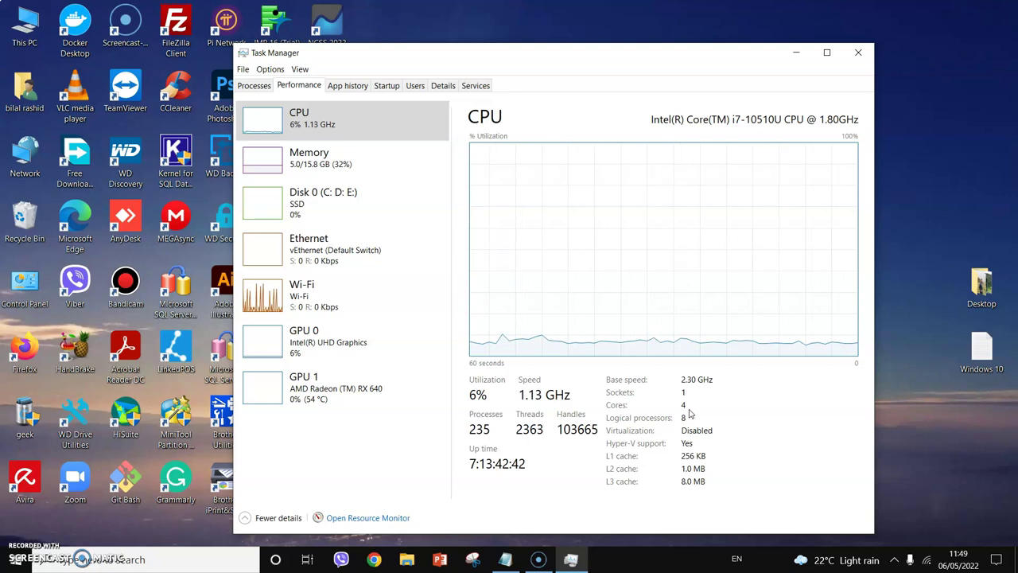
{"action": "left_click", "coordinate": [719, 407]}
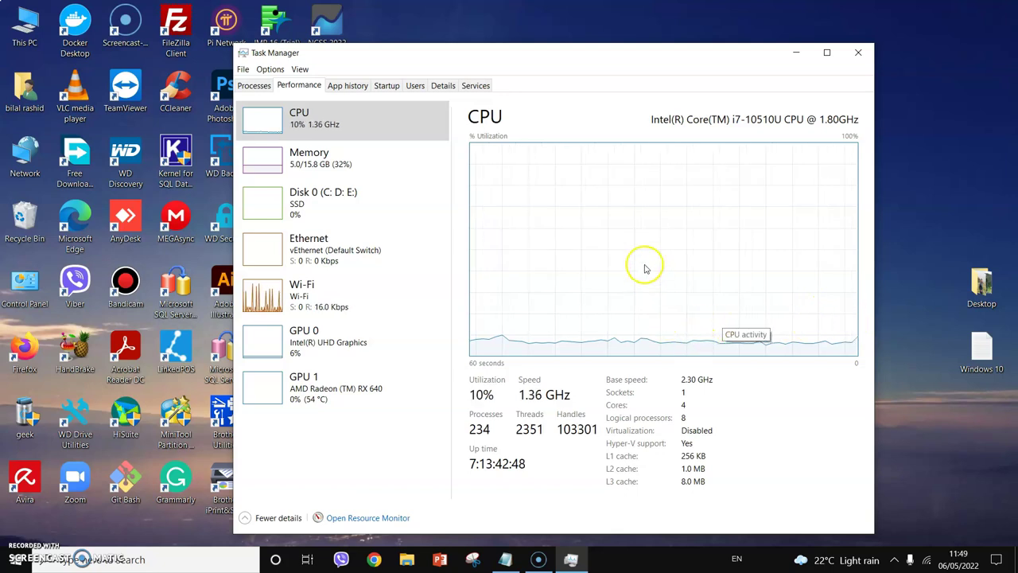
{"action": "right_click", "coordinate": [598, 213]}
{"action": "mouse_move", "coordinate": [624, 225]}
{"action": "right_click", "coordinate": [559, 182]}
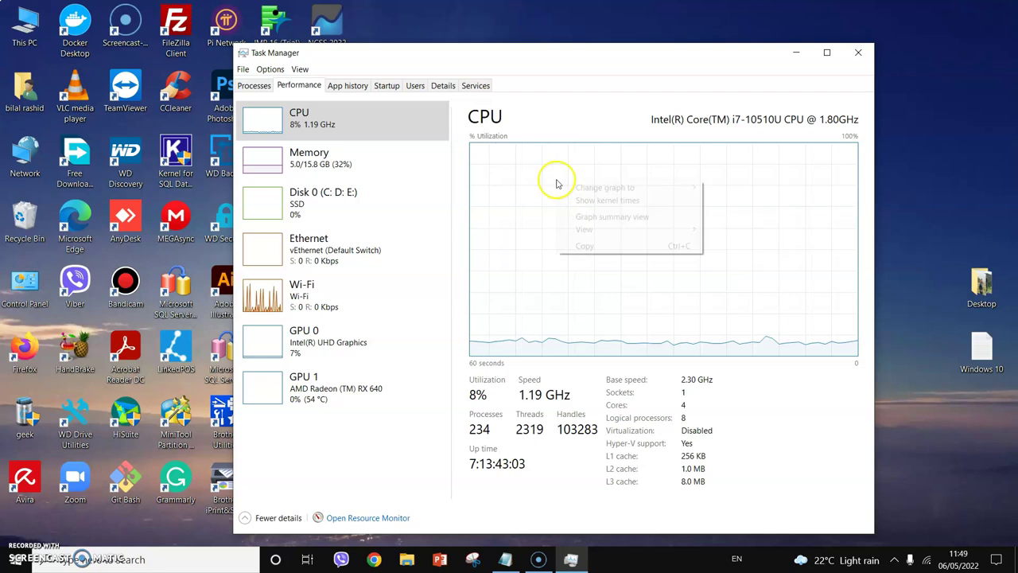
{"action": "mouse_move", "coordinate": [605, 188]}
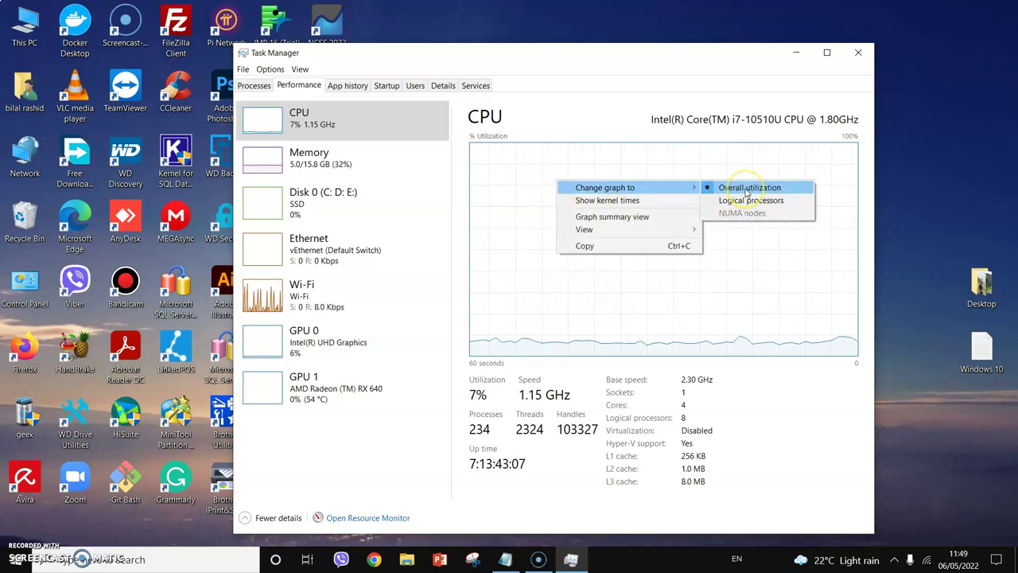
{"action": "left_click", "coordinate": [728, 204]}
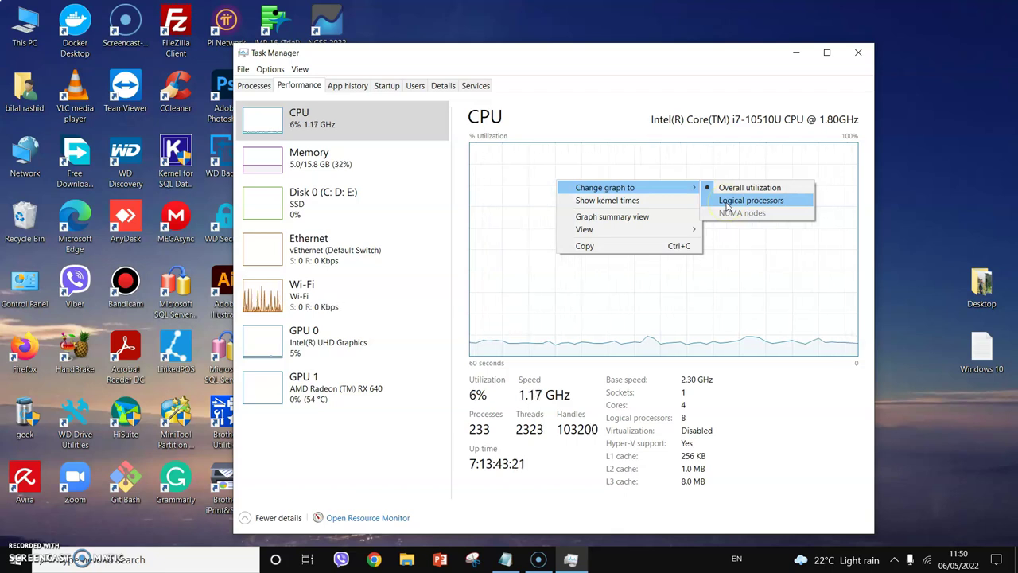
{"action": "left_click", "coordinate": [727, 204]}
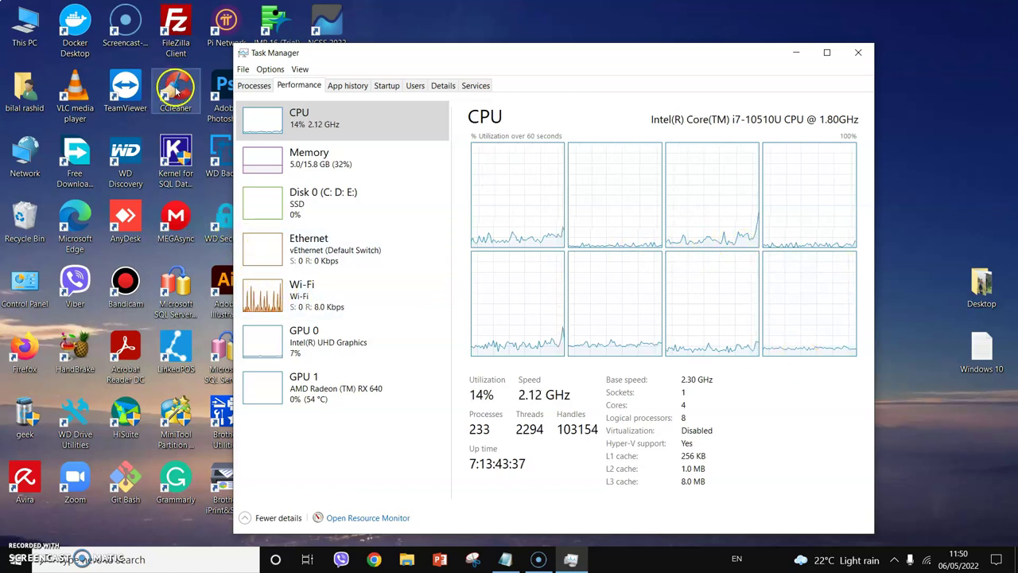
Launch VLC media player from the desktop and minimize it to watch its effect on the processor graphs.
{"action": "left_click", "coordinate": [70, 97]}
{"action": "double_click", "coordinate": [70, 97]}
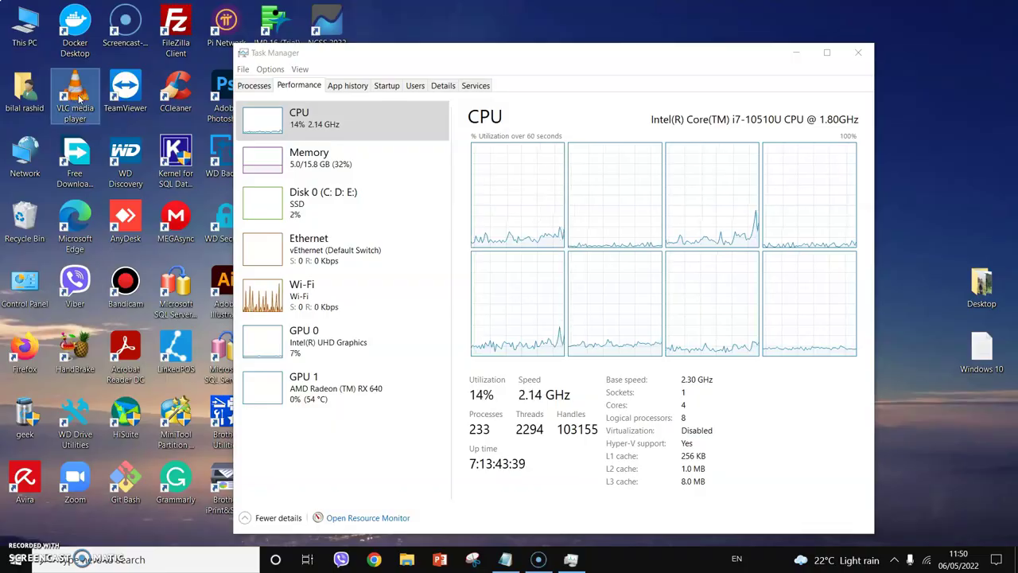
{"action": "left_click", "coordinate": [930, 15]}
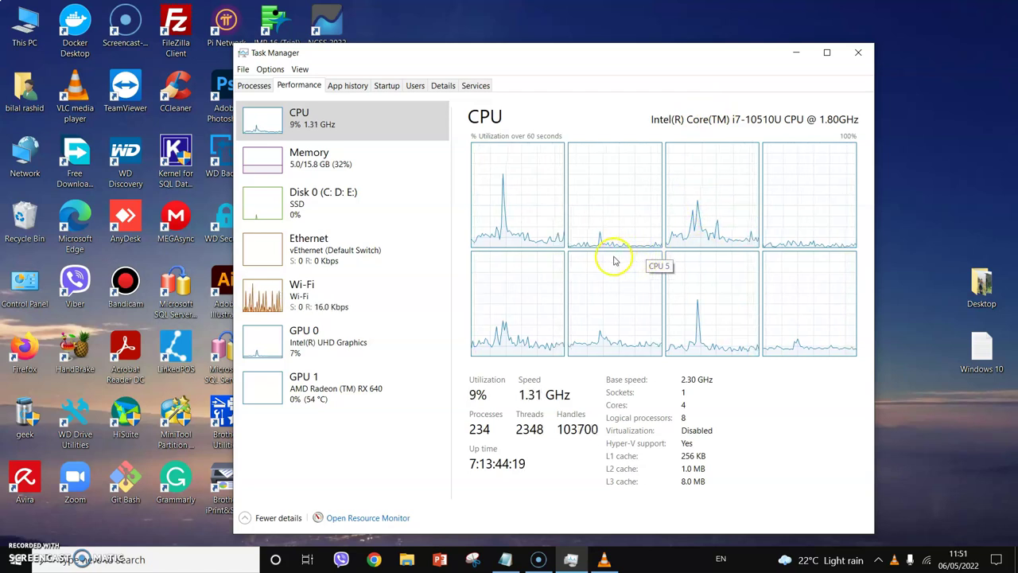
Examine the memory statistics, compare them with the process list, and view the performance of Disk 0.
{"action": "left_click", "coordinate": [366, 166]}
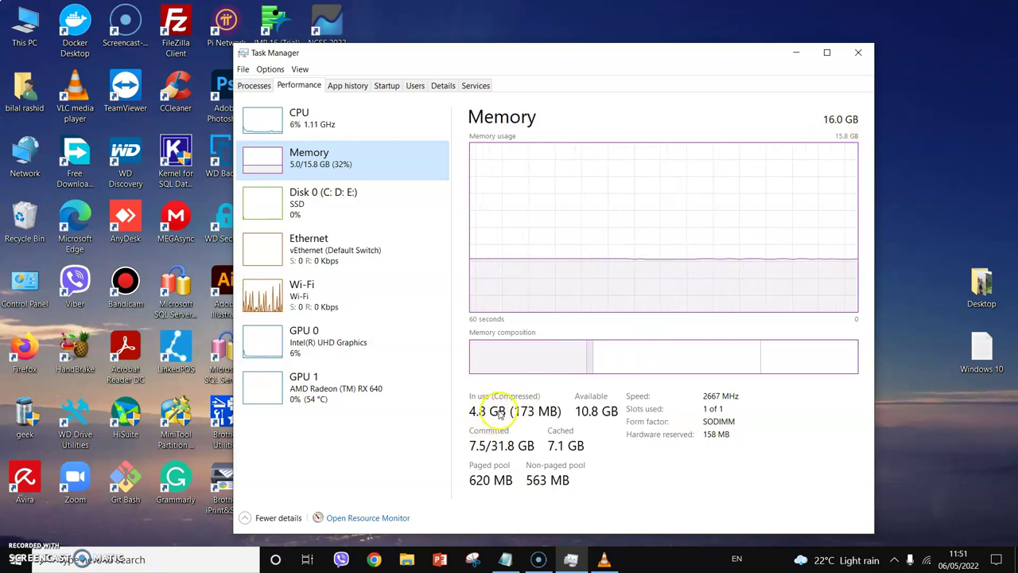
{"action": "left_click", "coordinate": [253, 85]}
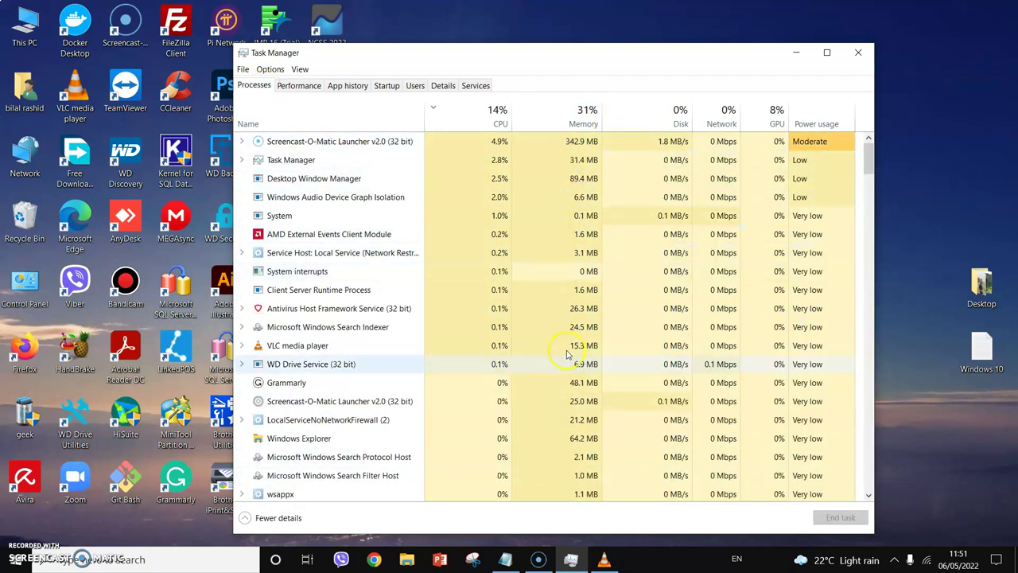
{"action": "left_click", "coordinate": [299, 85]}
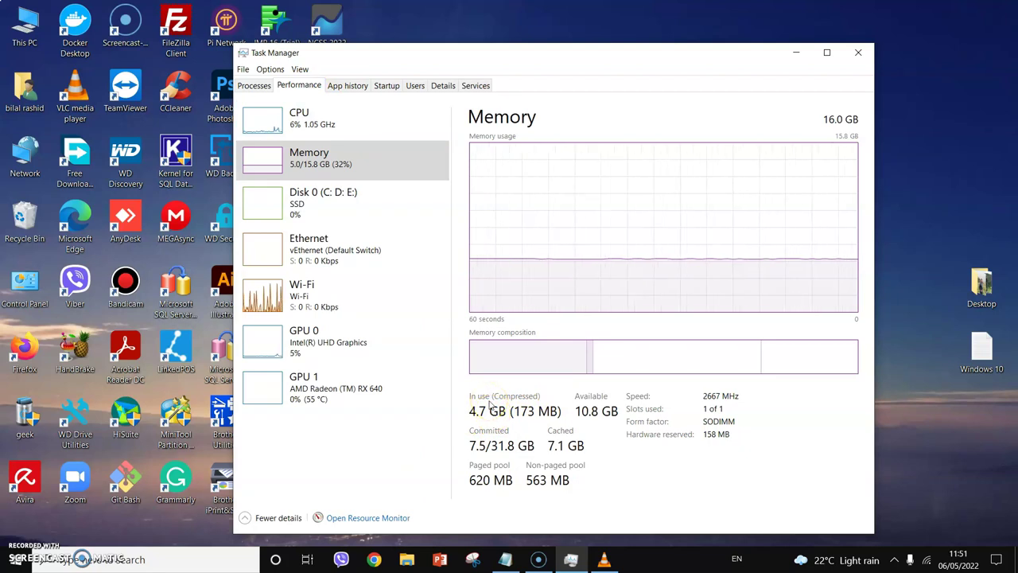
{"action": "left_click", "coordinate": [318, 200]}
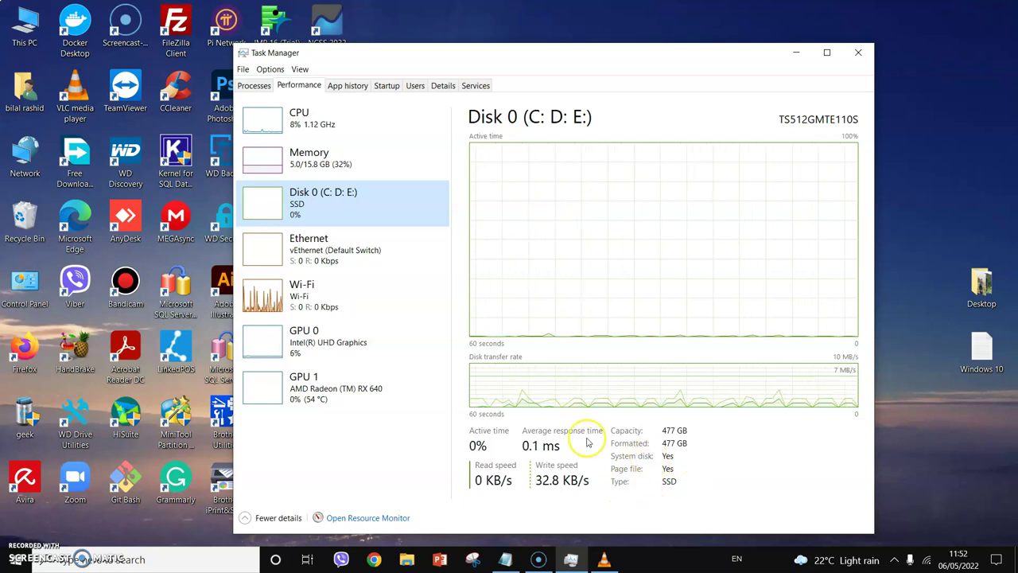
Show the Wi-Fi throughput graph, launch Chrome, and minimize it to watch the send and receive rates.
{"action": "left_click", "coordinate": [323, 303]}
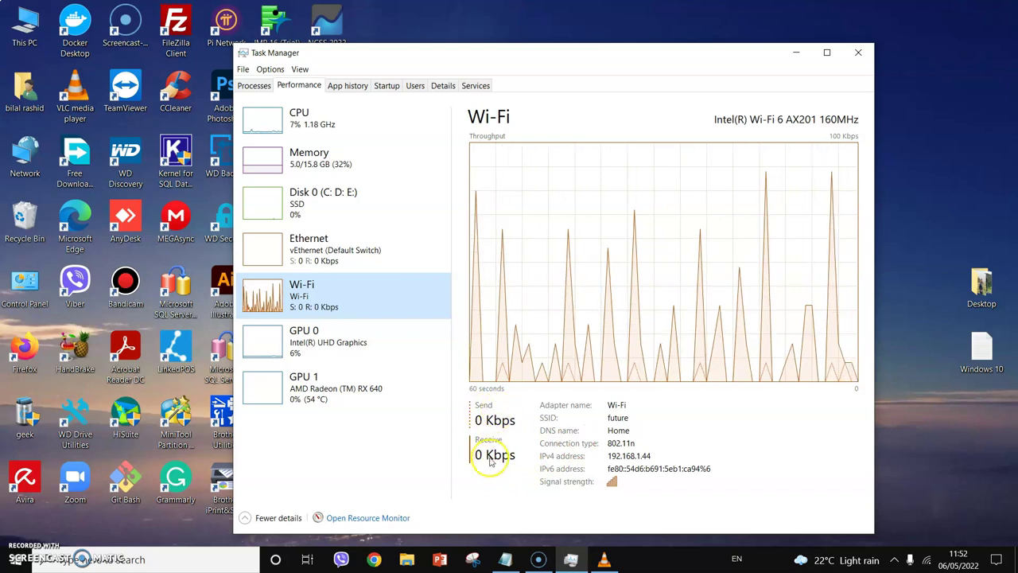
{"action": "left_click", "coordinate": [374, 559]}
{"action": "left_click", "coordinate": [637, 559]}
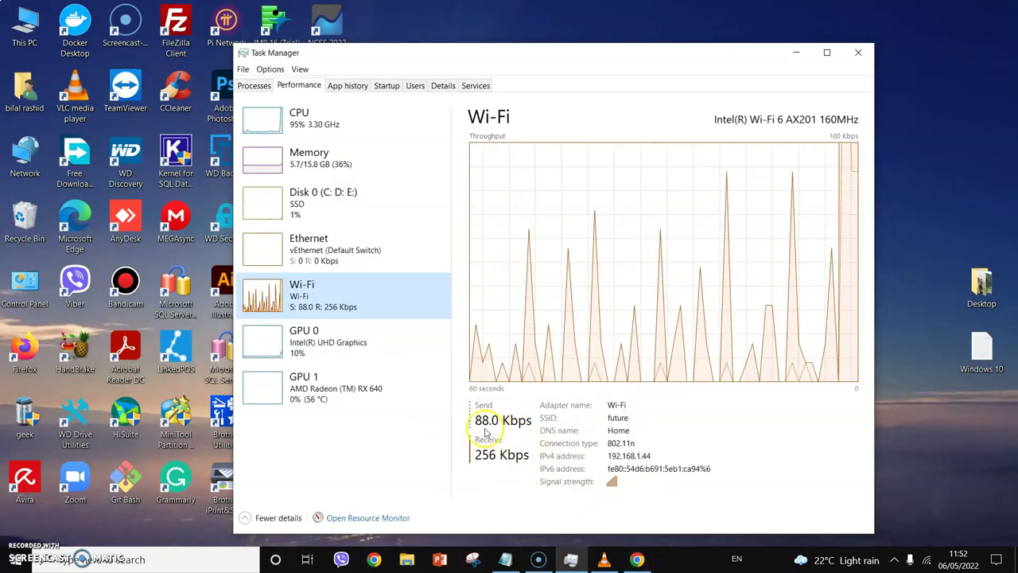
Switch to Chrome, search the web for google meet, and minimize the browser to return to the Wi-Fi graph.
{"action": "left_click", "coordinate": [637, 559]}
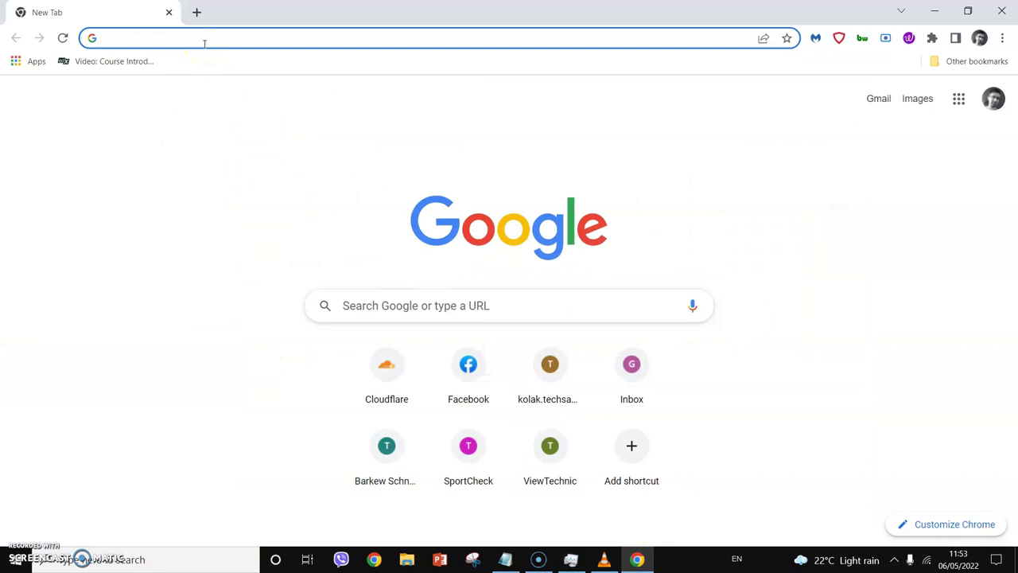
{"action": "type", "text": "goog"}
{"action": "key", "text": "Return"}
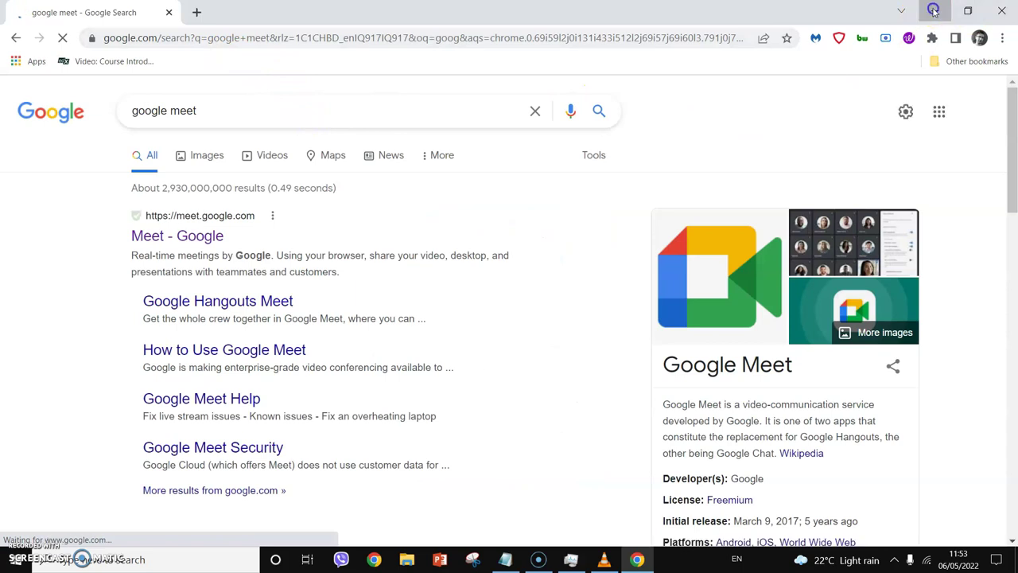
{"action": "left_click", "coordinate": [933, 9]}
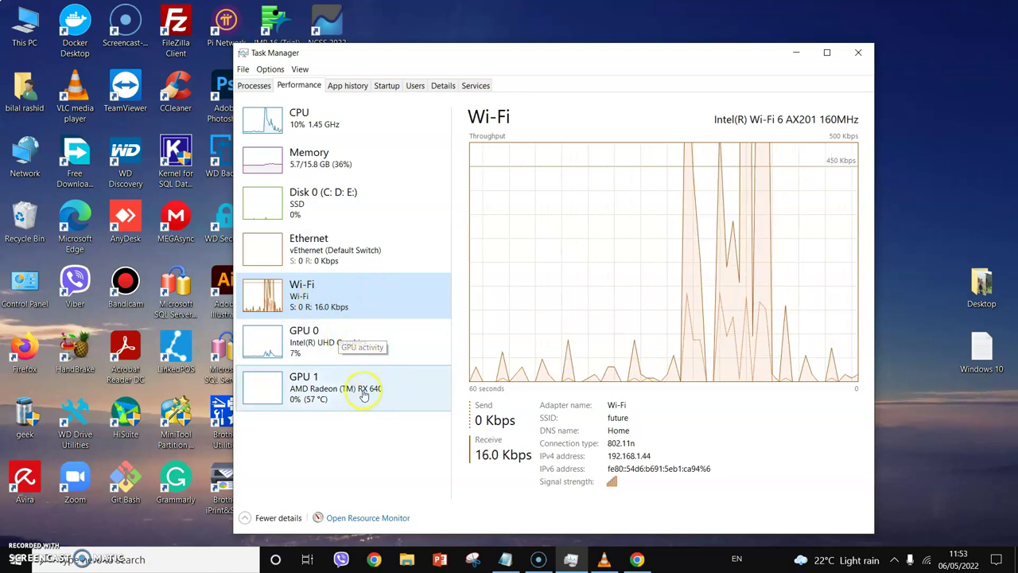
View the app usage history and the list of startup programs.
{"action": "left_click", "coordinate": [353, 89]}
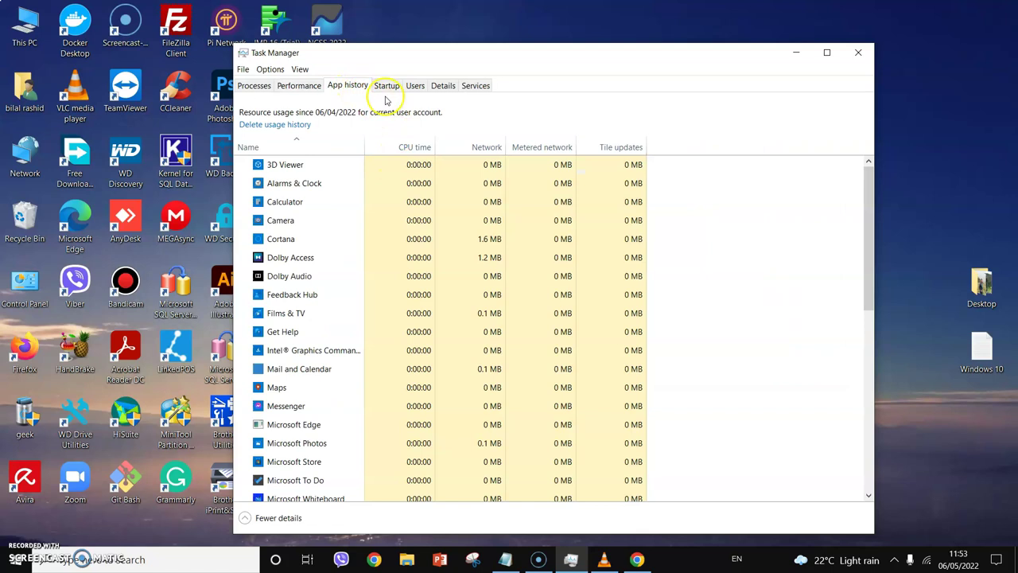
{"action": "left_click", "coordinate": [386, 86]}
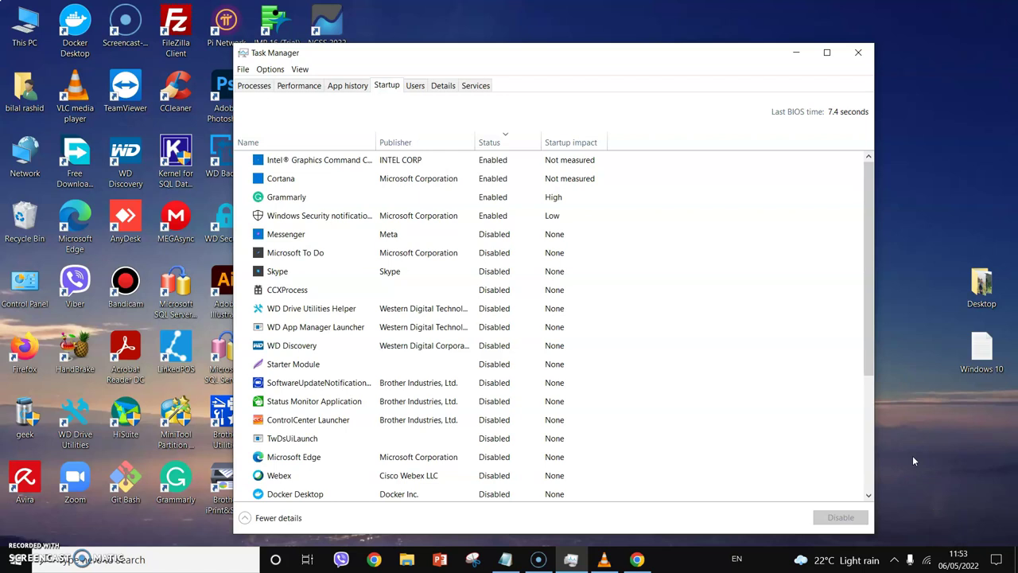
Launch CCleaner from the desktop, allow it to run, and close it again.
{"action": "double_click", "coordinate": [183, 113]}
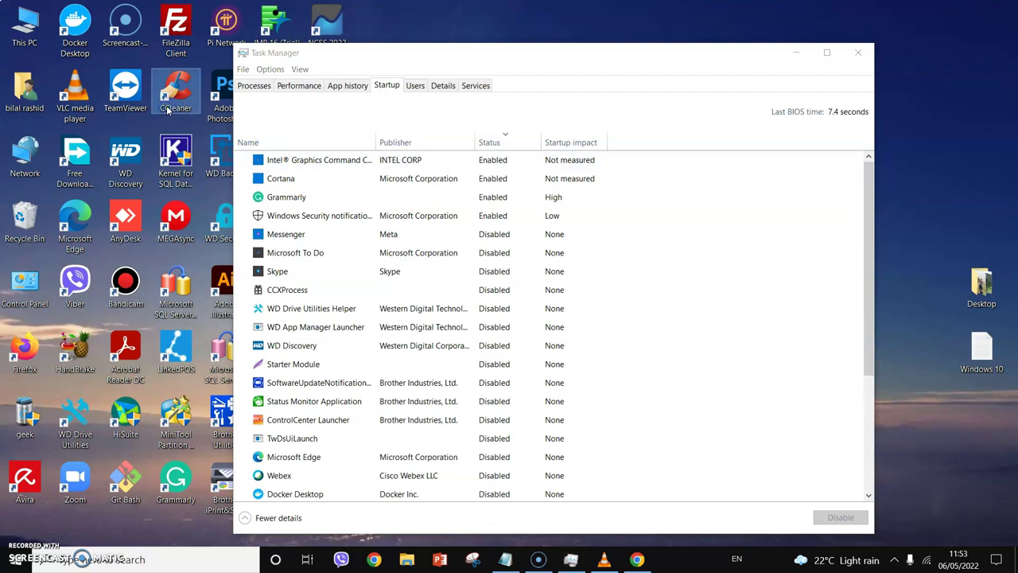
{"action": "left_click", "coordinate": [562, 319]}
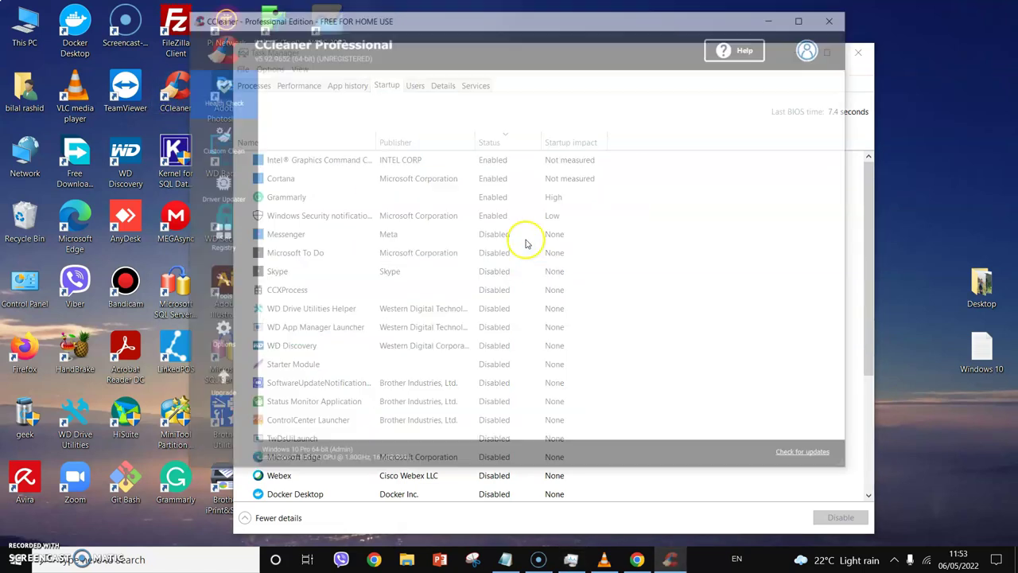
{"action": "left_click", "coordinate": [836, 17]}
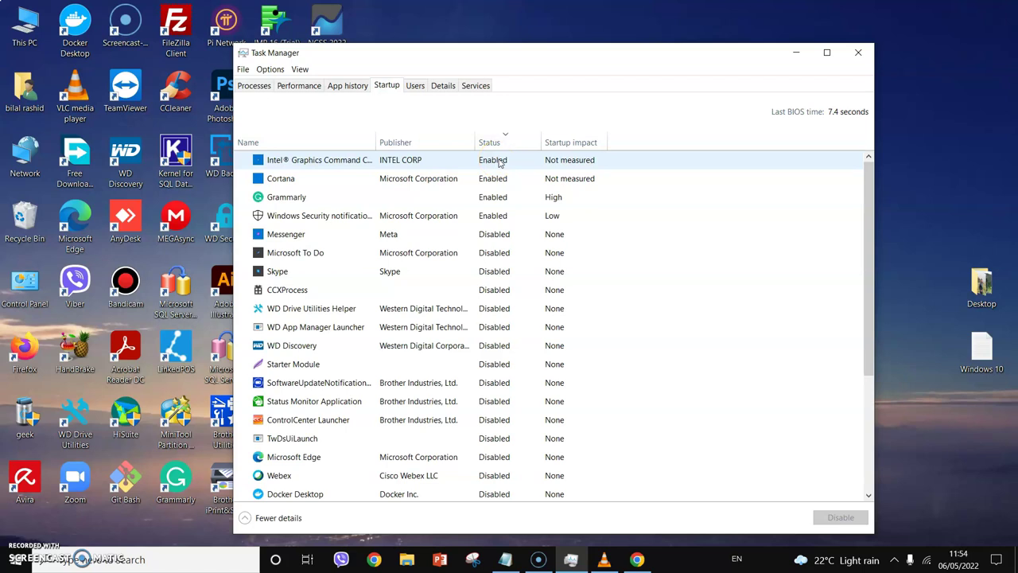
Examine the status and impact of the startup programs, moving Task Manager clear of the desktop icons.
{"action": "scroll", "coordinate": [539, 294], "scroll_direction": "down", "scroll_amount": 3}
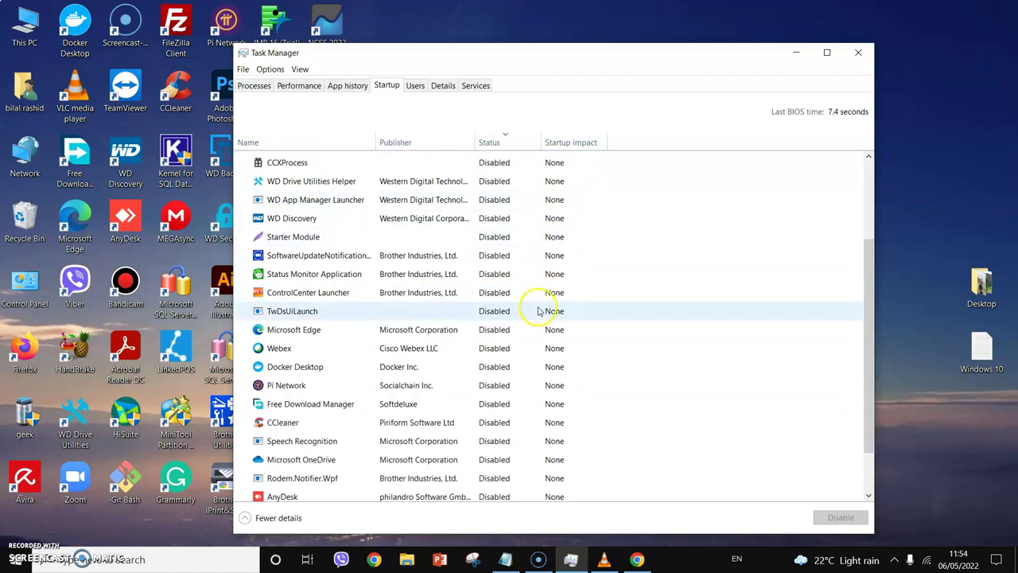
{"action": "scroll", "coordinate": [541, 310], "scroll_direction": "down", "scroll_amount": 1}
{"action": "scroll", "coordinate": [544, 310], "scroll_direction": "up", "scroll_amount": 3}
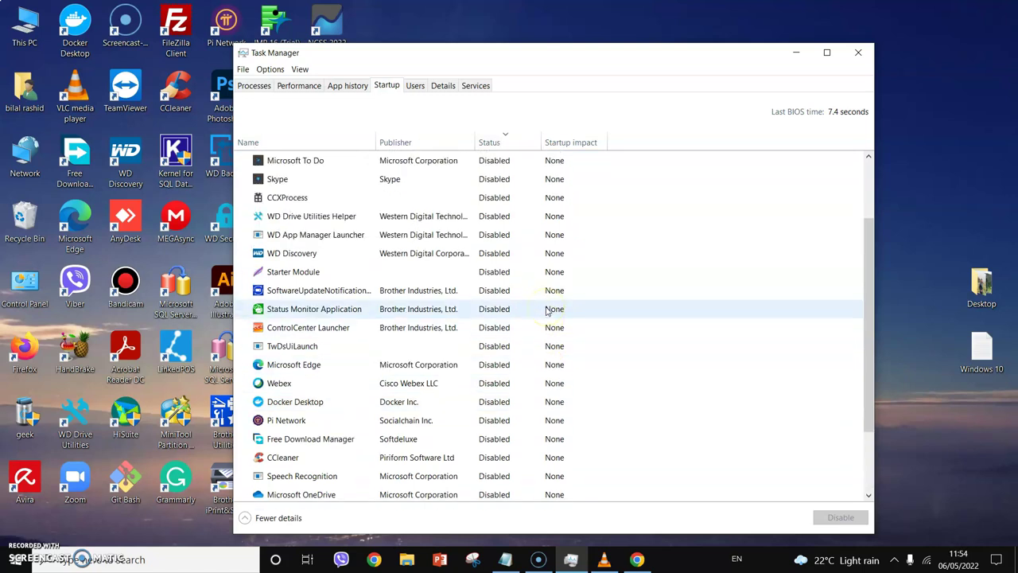
{"action": "scroll", "coordinate": [547, 310], "scroll_direction": "up", "scroll_amount": 1}
{"action": "scroll", "coordinate": [549, 308], "scroll_direction": "up", "scroll_amount": 1}
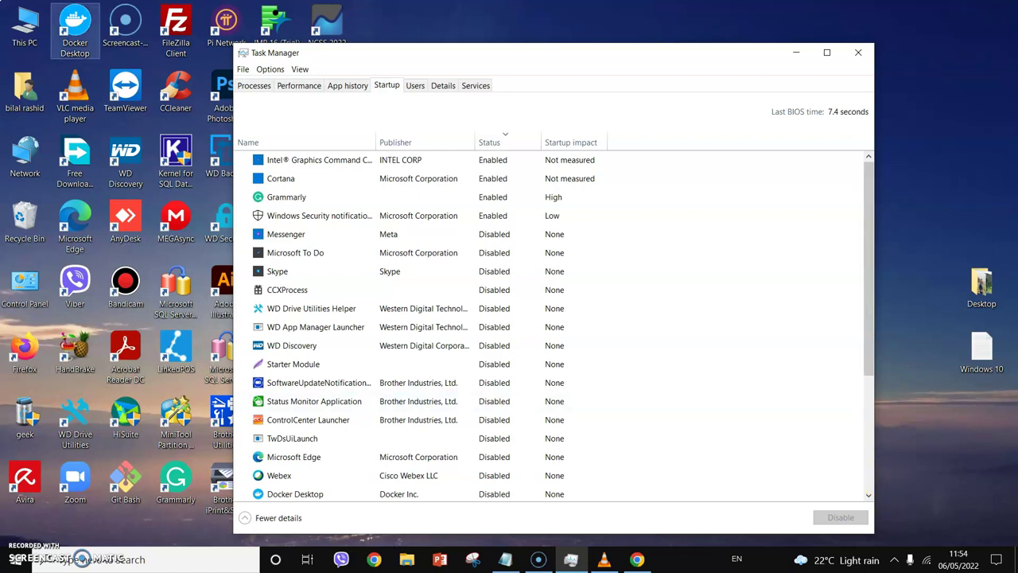
{"action": "left_click_drag", "start_coordinate": [481, 52], "coordinate": [503, 17]}
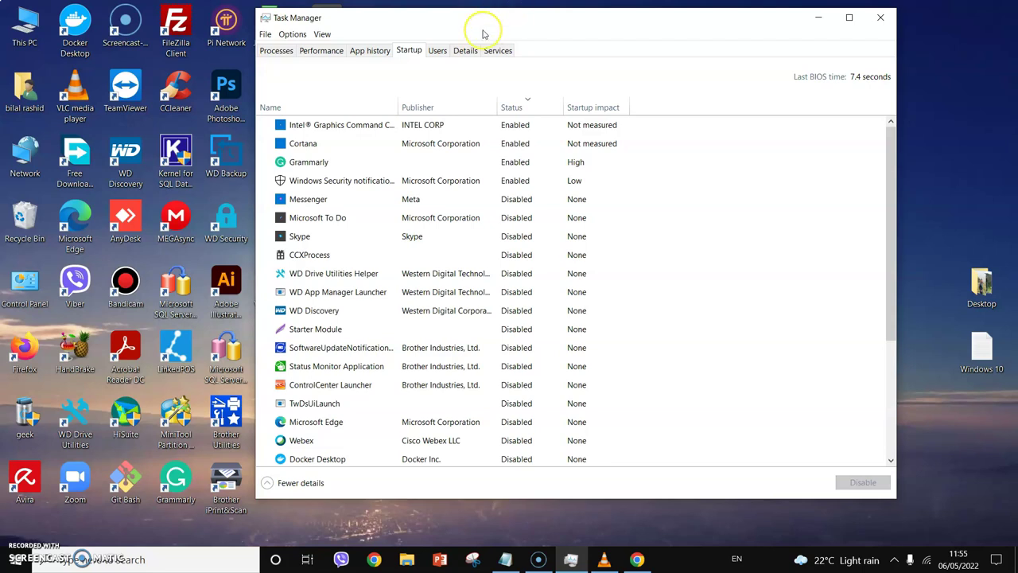
{"action": "left_click", "coordinate": [517, 145]}
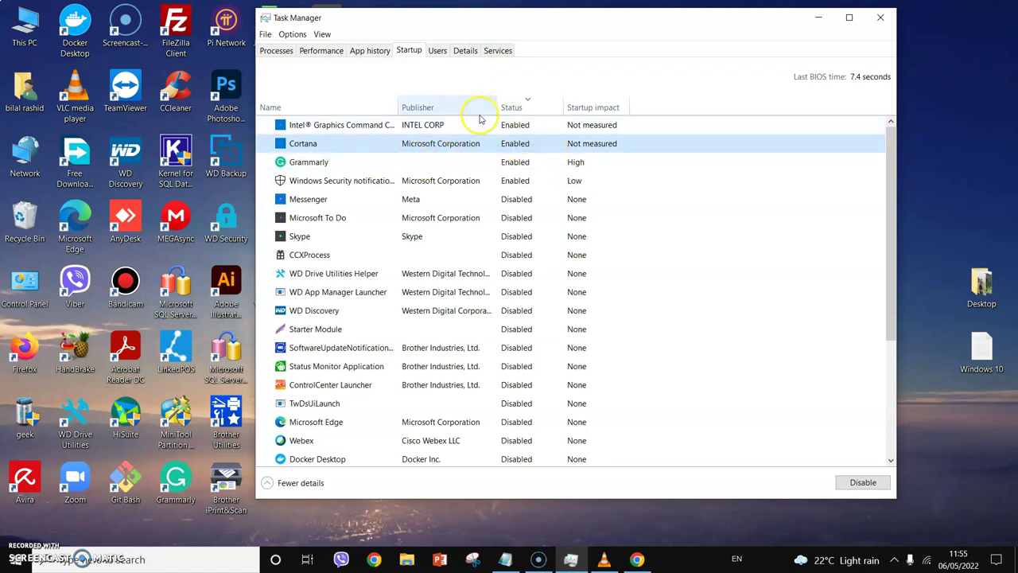
{"action": "left_click", "coordinate": [318, 126]}
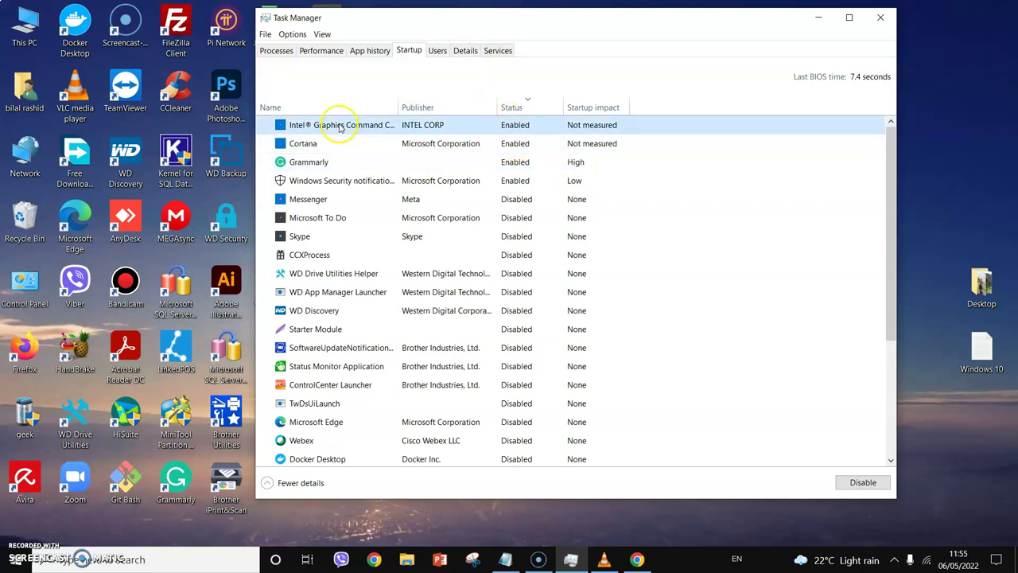
{"action": "left_click", "coordinate": [366, 181]}
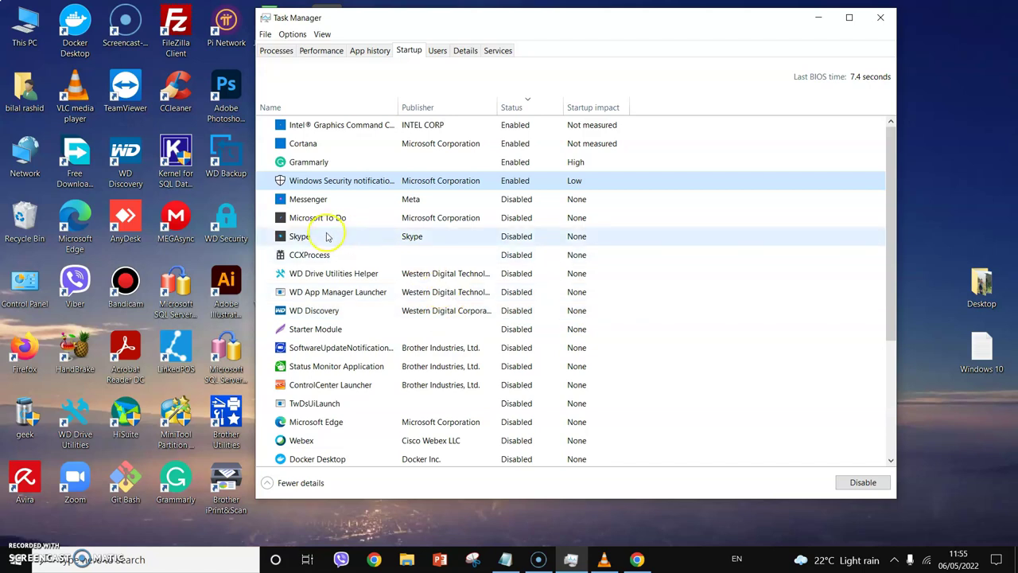
Enable Skype as a startup program.
{"action": "left_click", "coordinate": [517, 237]}
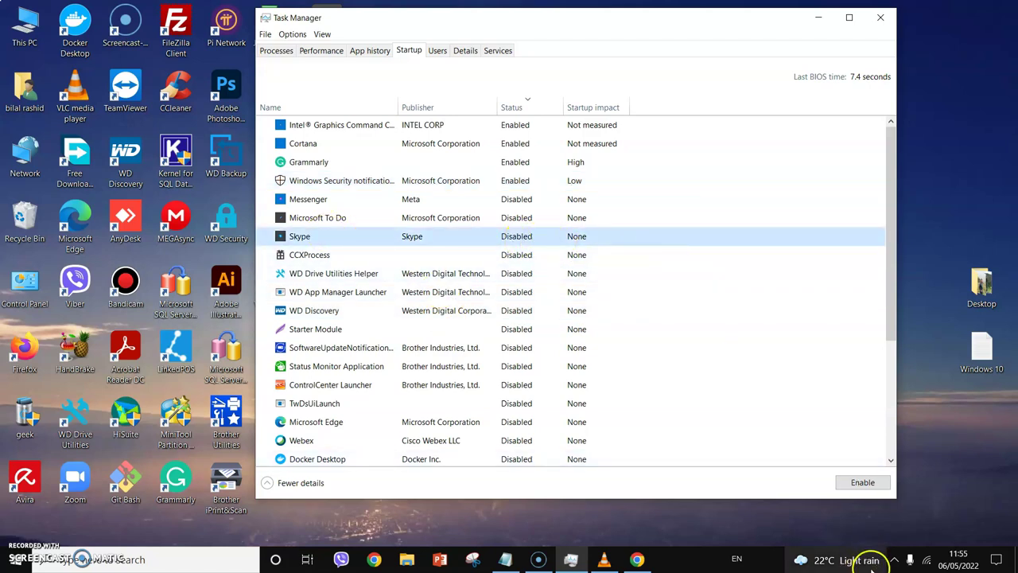
{"action": "right_click", "coordinate": [299, 242]}
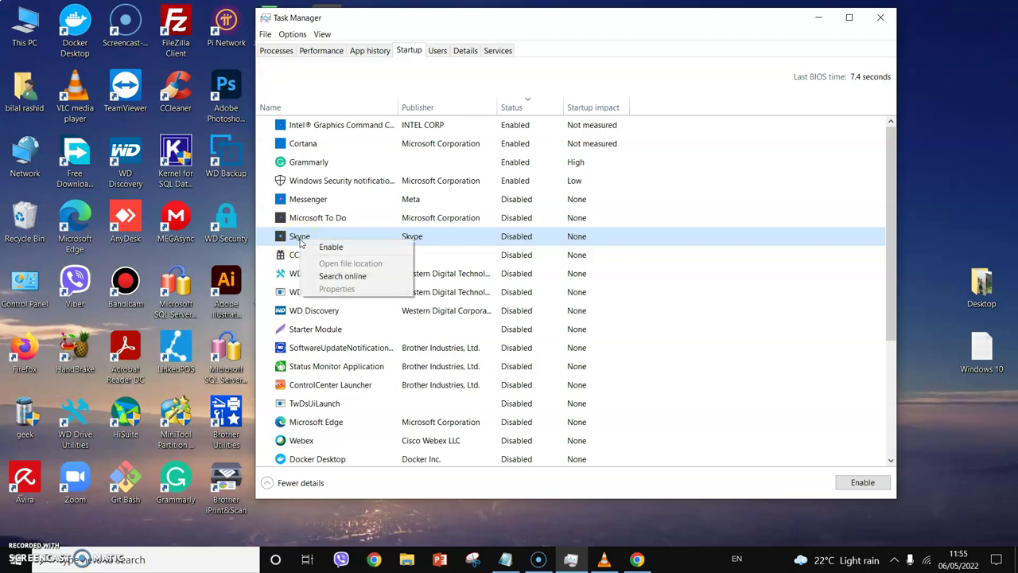
{"action": "left_click", "coordinate": [322, 251]}
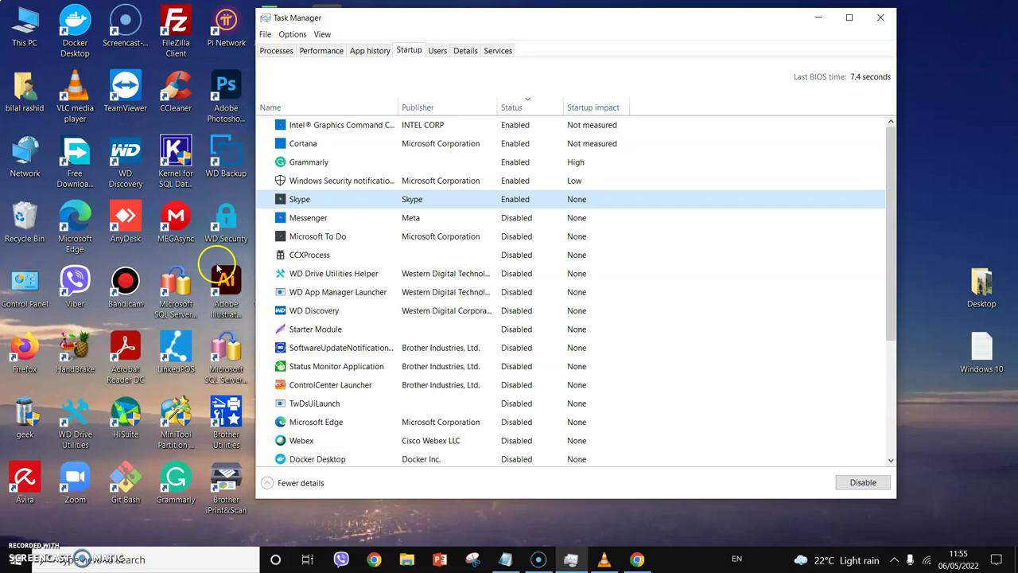
Disable Skype in the startup programs again.
{"action": "left_click", "coordinate": [178, 217]}
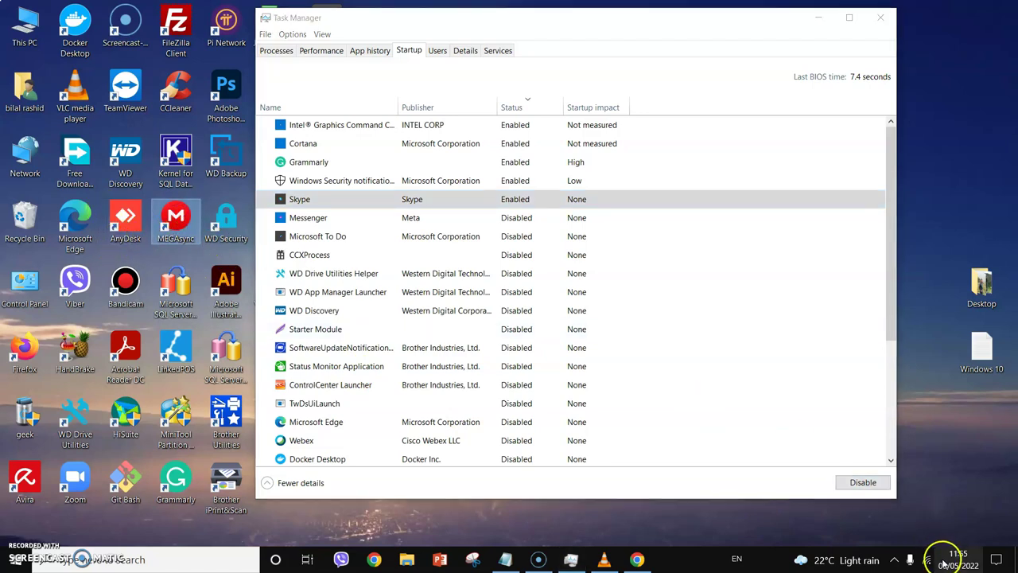
{"action": "left_click", "coordinate": [302, 200]}
{"action": "right_click", "coordinate": [310, 201]}
{"action": "left_click", "coordinate": [326, 206]}
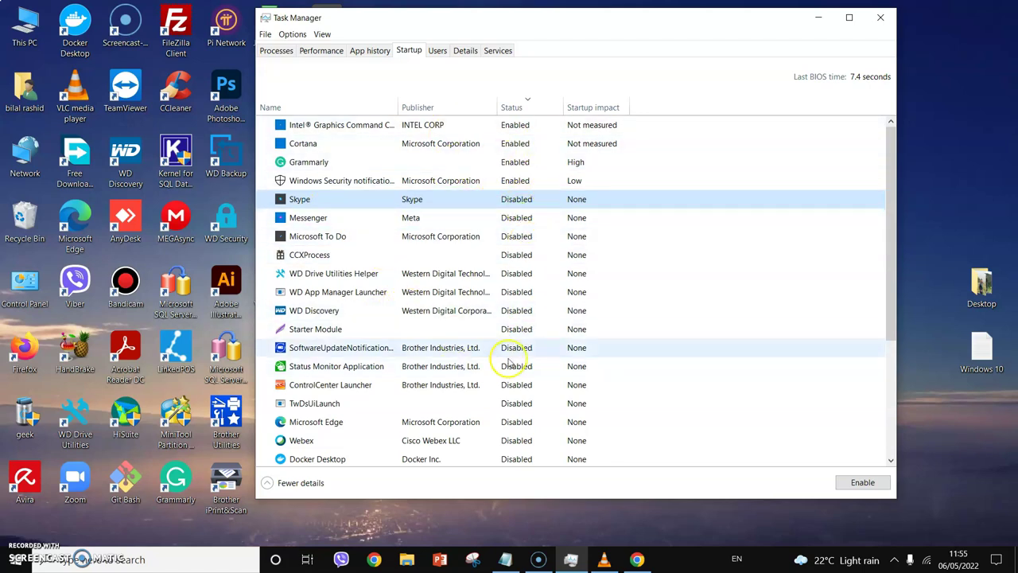
Browse the list of Windows services and return to the detailed list of running processes.
{"action": "left_click", "coordinate": [464, 50]}
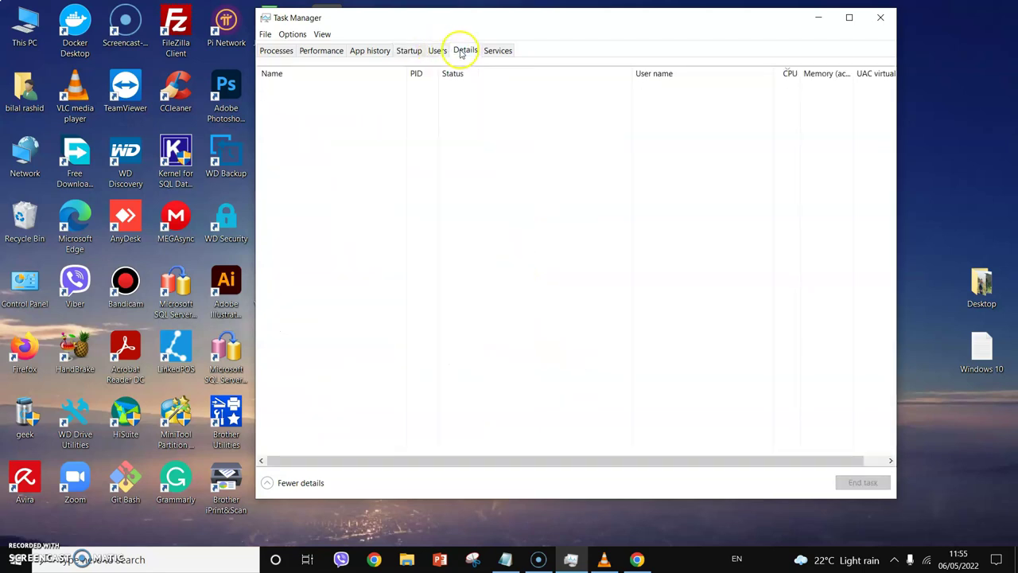
{"action": "left_click", "coordinate": [495, 50]}
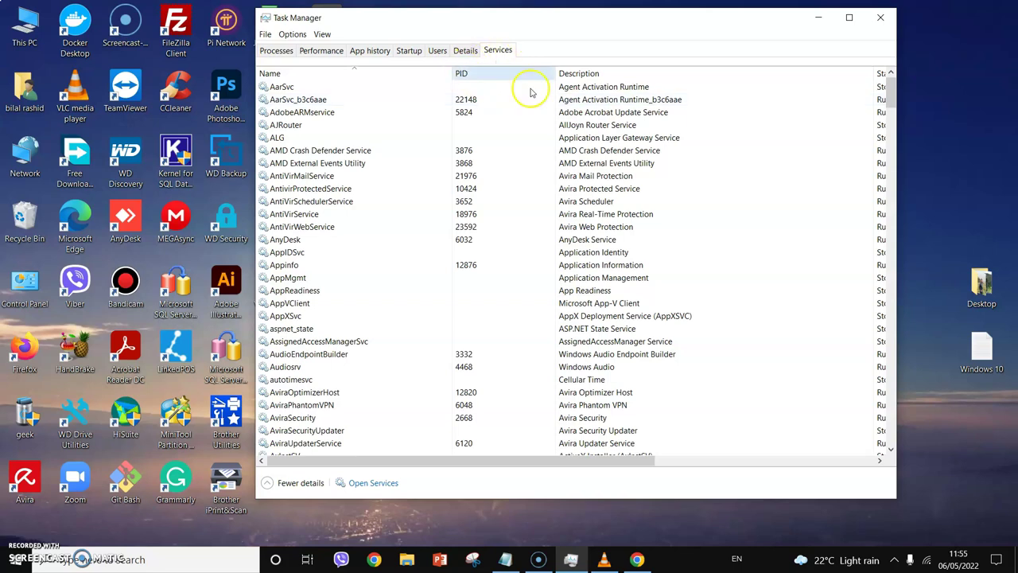
{"action": "scroll", "coordinate": [464, 284], "scroll_direction": "down", "scroll_amount": 4}
{"action": "scroll", "coordinate": [463, 284], "scroll_direction": "up", "scroll_amount": 4}
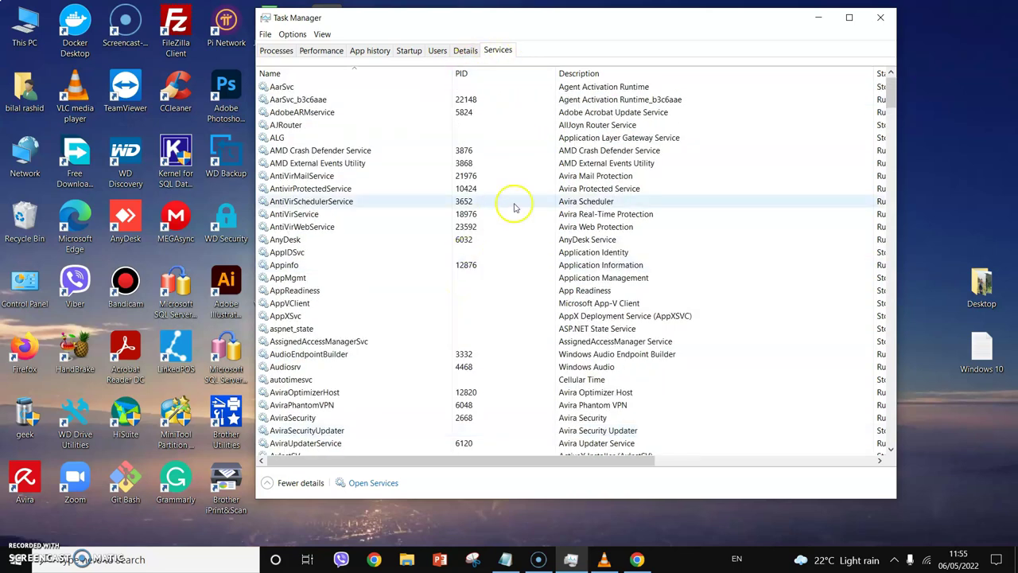
{"action": "left_click", "coordinate": [465, 50]}
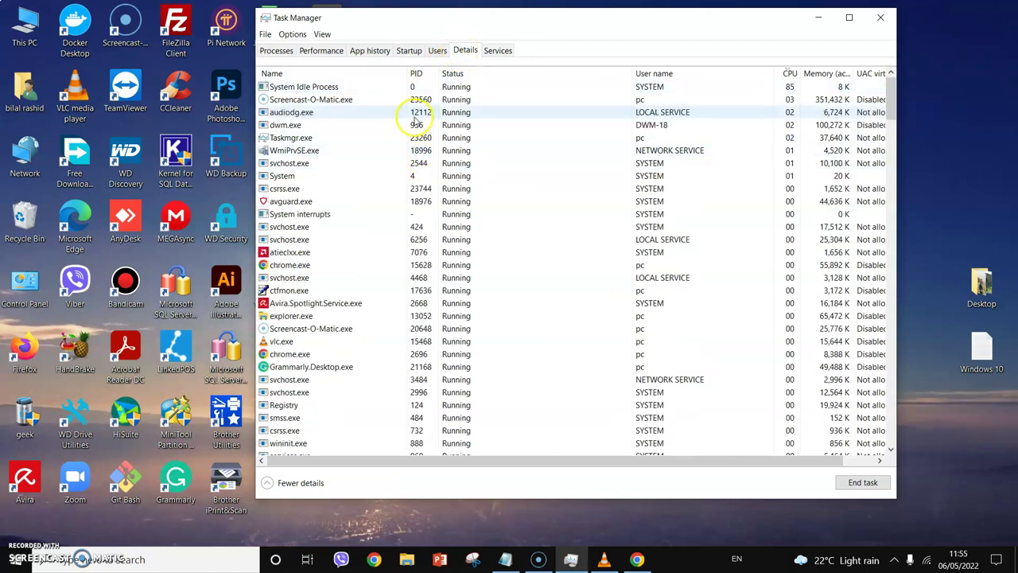